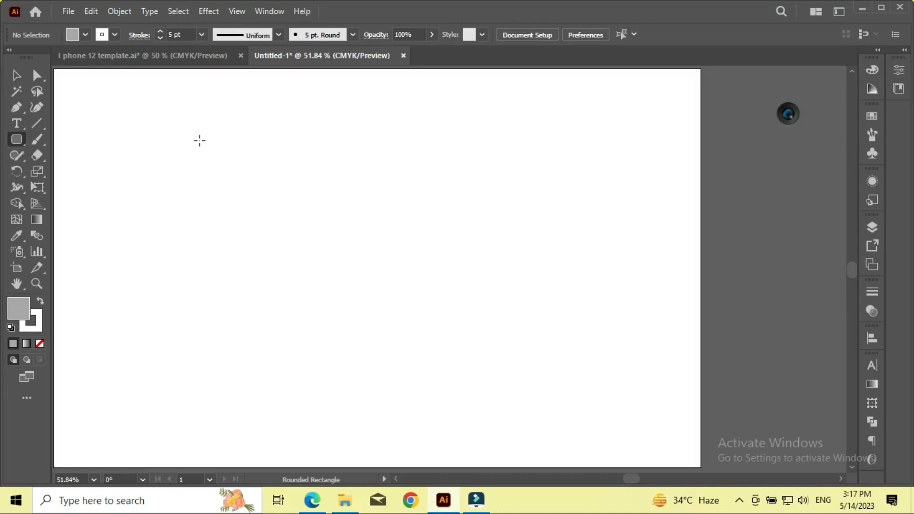
Create a rounded rectangle 258 pt wide and 530 pt high with a 40 pt corner radius
type("258")
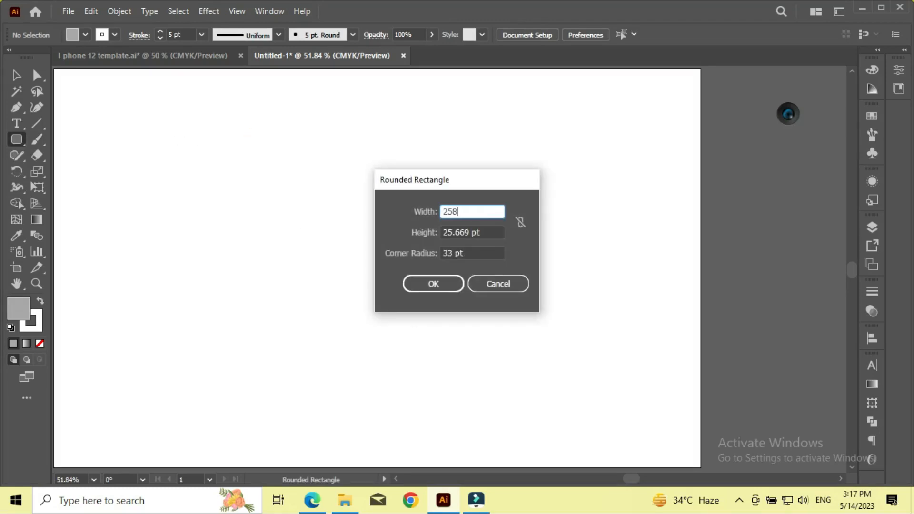
key("Tab")
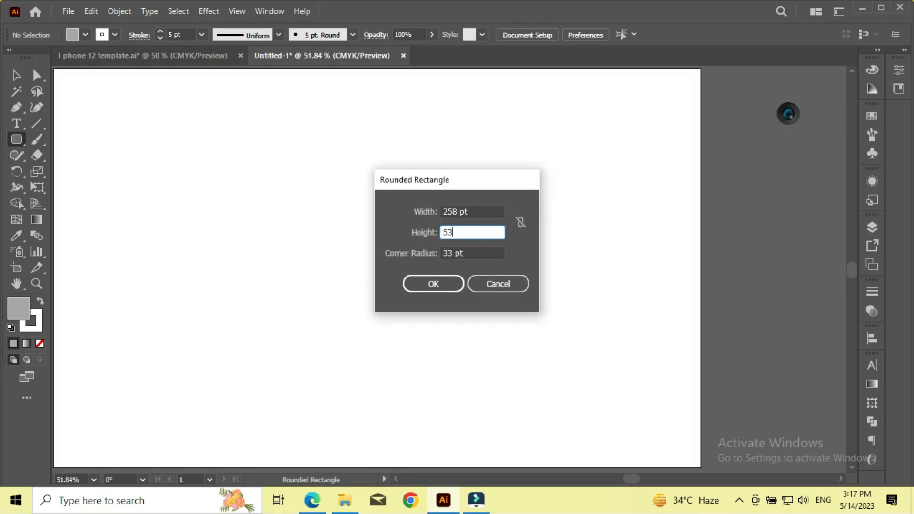
key("Tab")
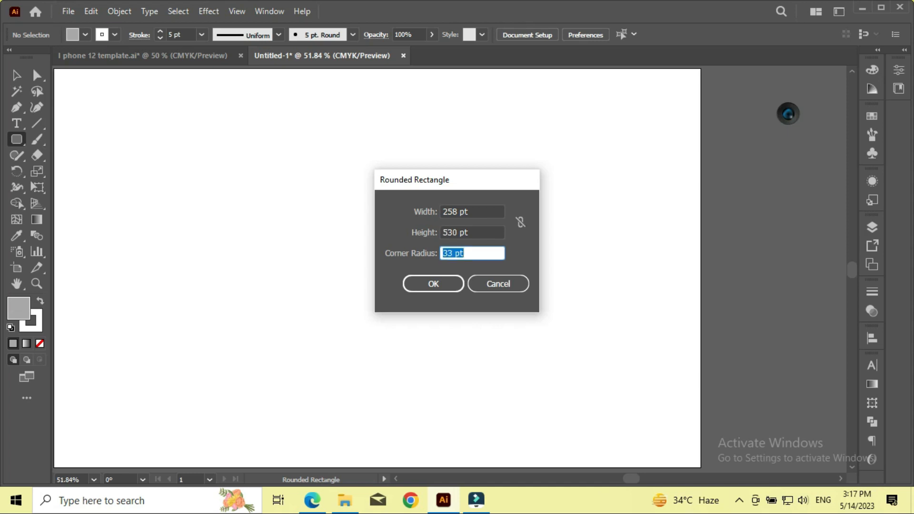
key("Return")
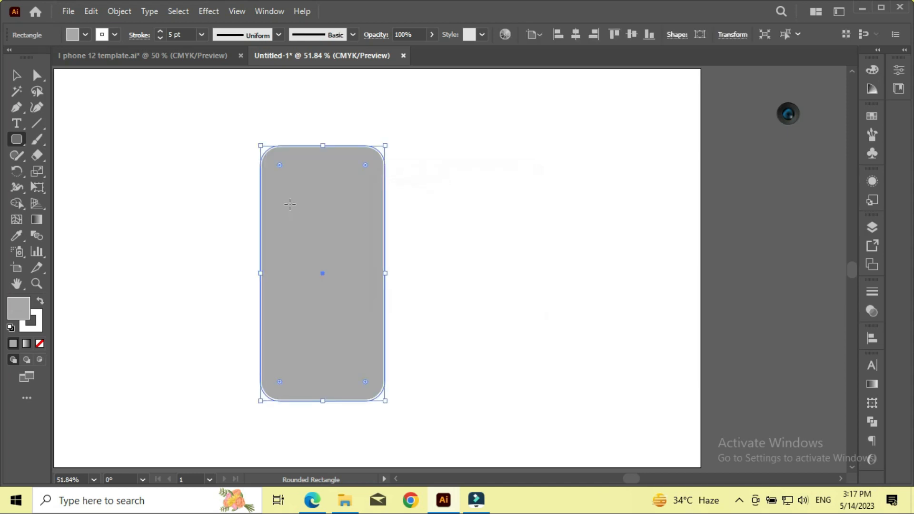
Create a second rounded rectangle 245 pt wide and 513 pt high with a 36 pt corner radius, beside the first
left_click(545, 178)
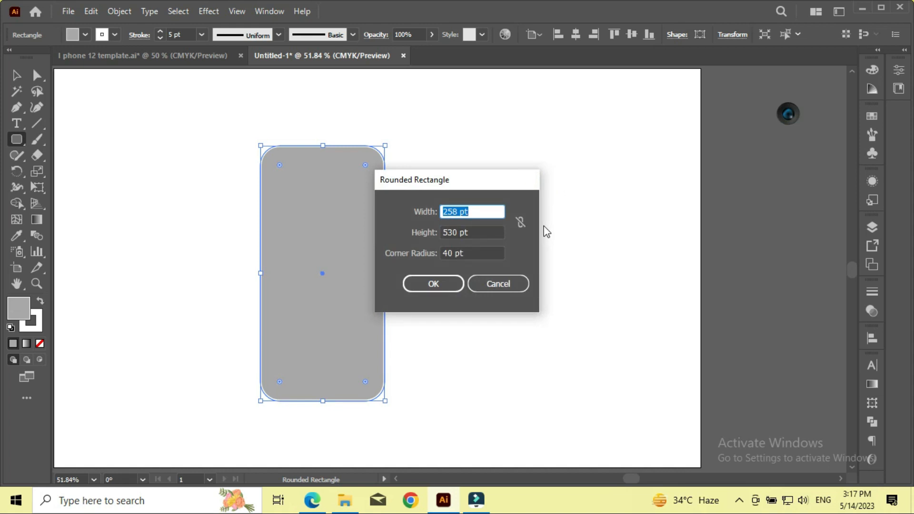
key("Tab")
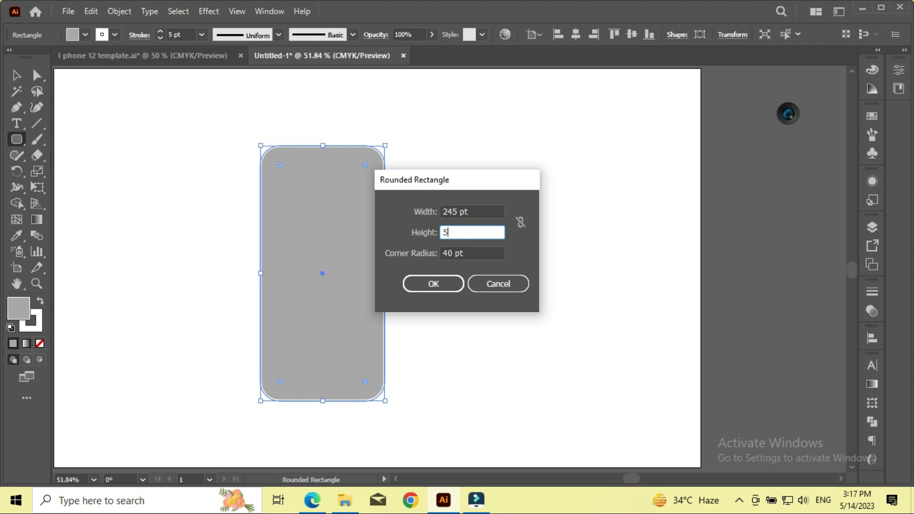
key("Tab")
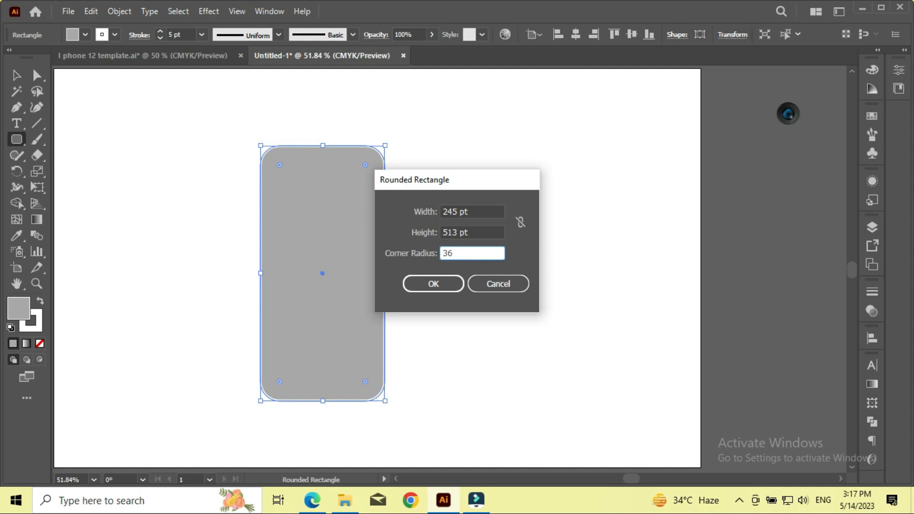
type("36")
key("Tab")
key("Return")
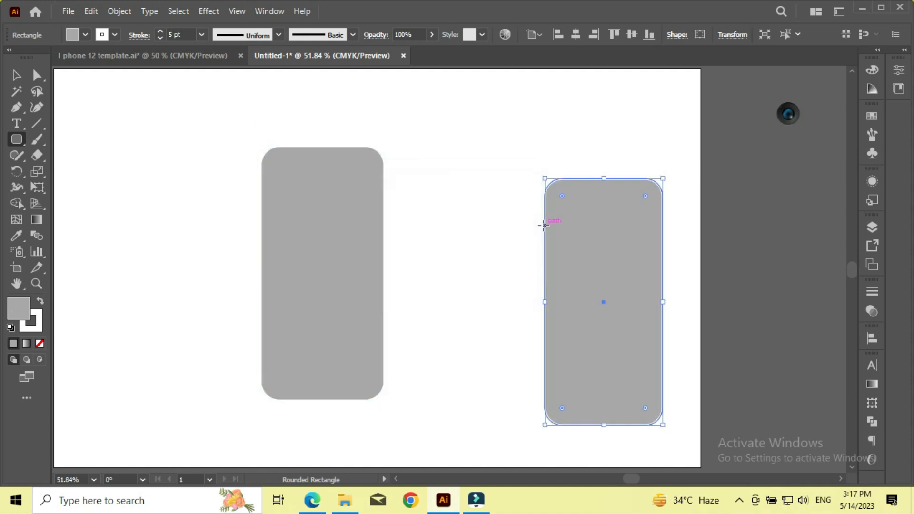
Place the two rounded rectangles side by side on the left half of the artboard, the larger one leftmost
left_click(16, 74)
left_click(273, 206)
left_click_drag(273, 206, 165, 198)
left_click_drag(609, 251, 306, 205)
left_click(476, 219)
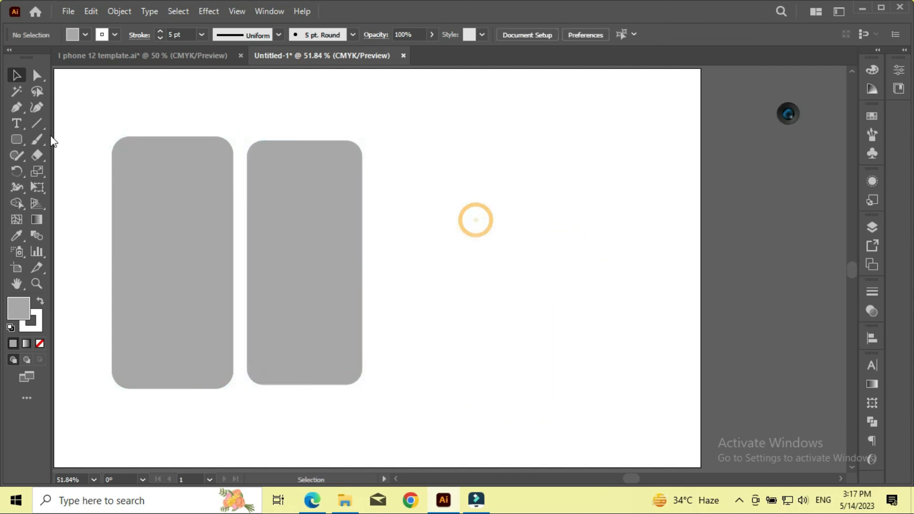
Create a third rounded rectangle 232 pt wide and 500 pt high with a 30 pt corner radius
left_click(17, 139)
left_click(452, 157)
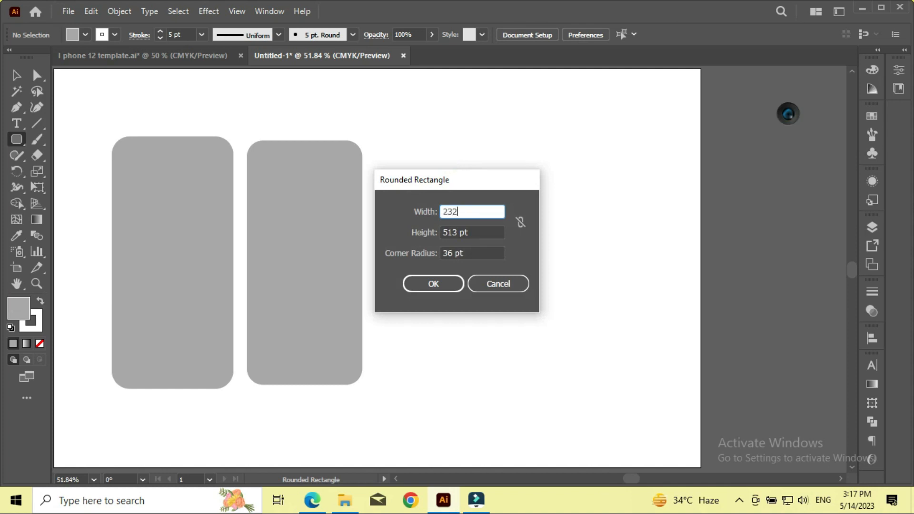
key("Tab")
type("500")
key("Tab")
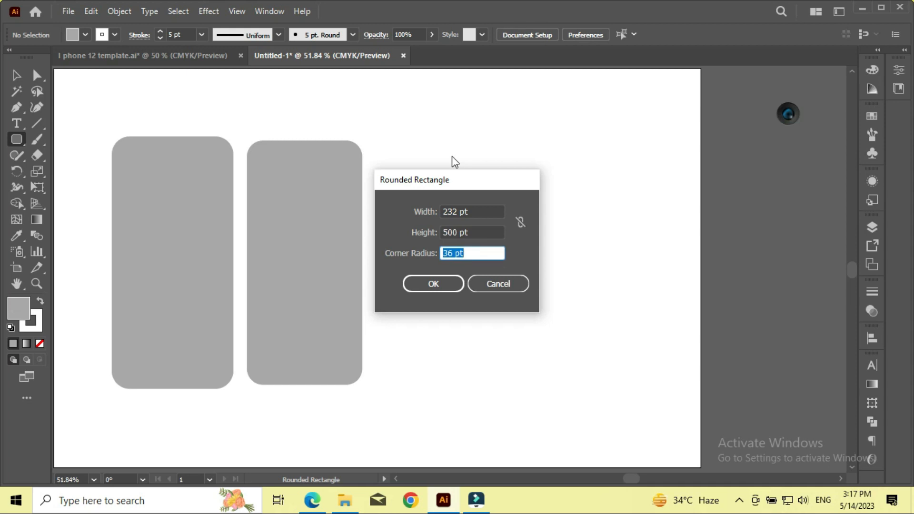
type("30")
key("Return")
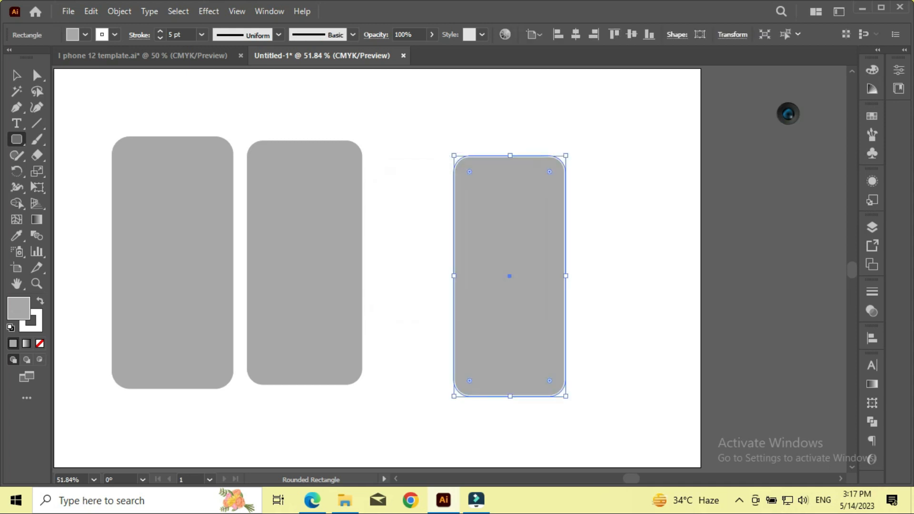
Move the third rounded rectangle next to the middle one so all three stand in a row
left_click(17, 78)
left_click_drag(469, 217, 464, 192)
left_click(564, 188)
left_click(563, 177)
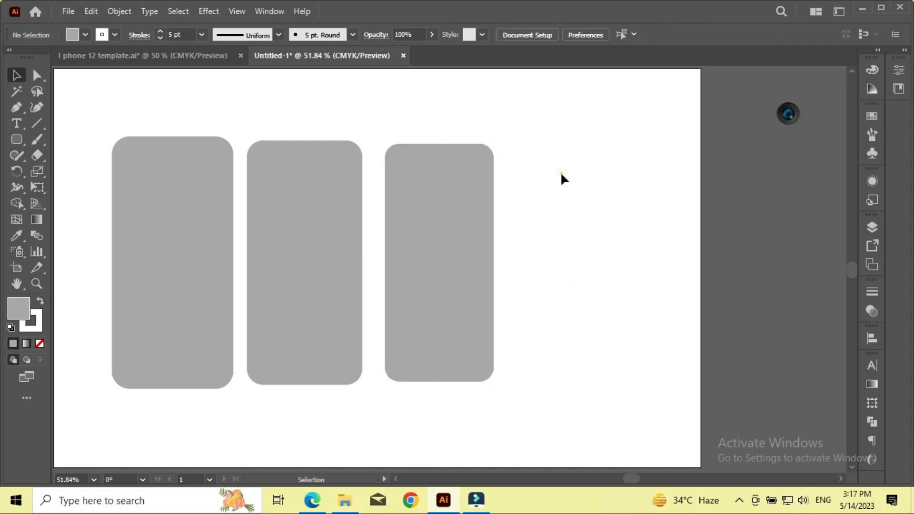
Reduce the stroke of the largest rounded rectangle to 0 pt
left_click(195, 186)
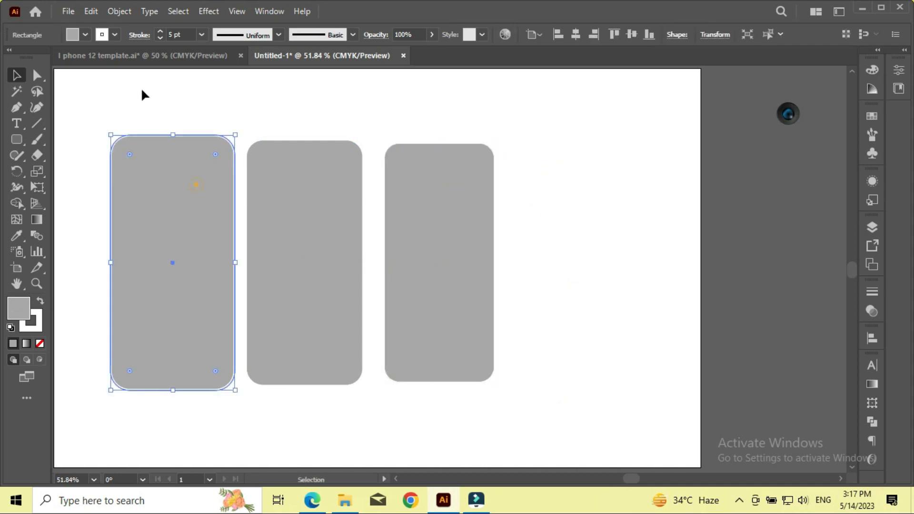
left_click(160, 39)
left_click(160, 39)
left_click(160, 39)
left_click(160, 39)
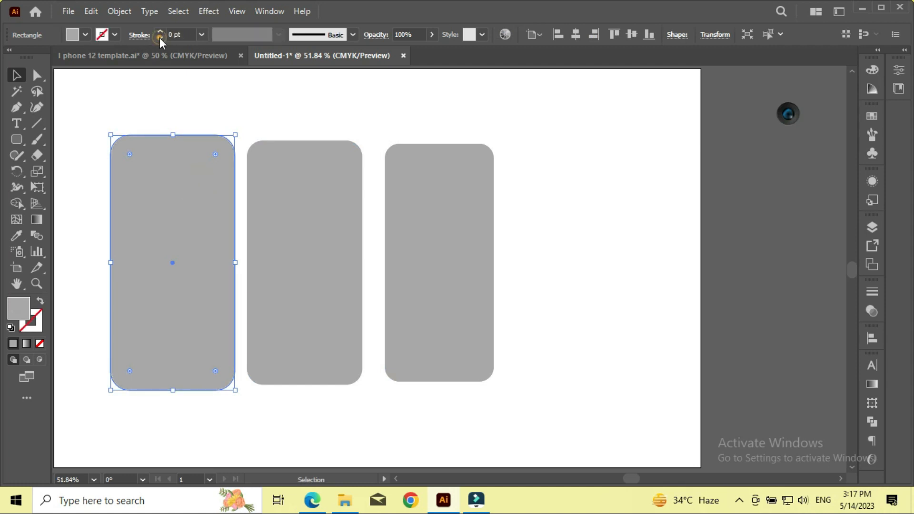
Change the fill of the largest rounded rectangle to a lighter grey
left_click(179, 164)
double_click(19, 311)
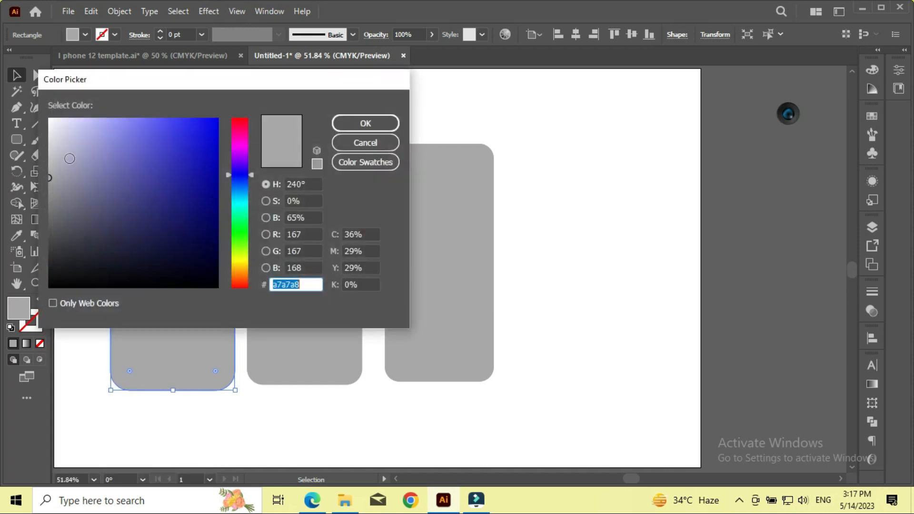
left_click(51, 154)
left_click(375, 121)
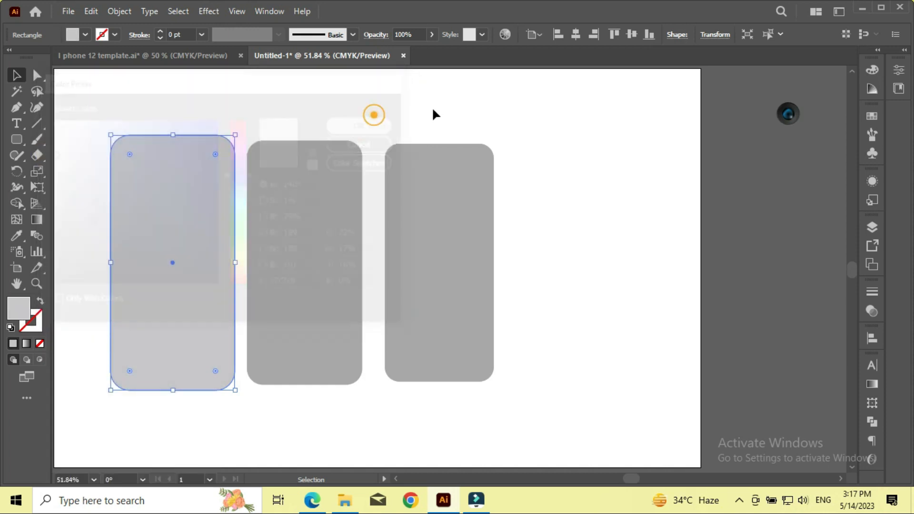
left_click(400, 113)
Set the largest rounded rectangle's overall opacity to 65% and its blending mode to Multiply
left_click(188, 177)
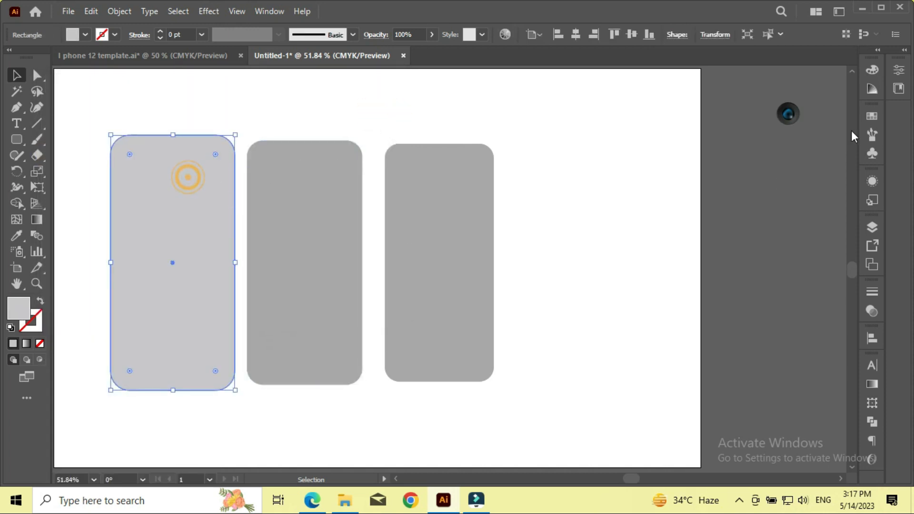
left_click(872, 182)
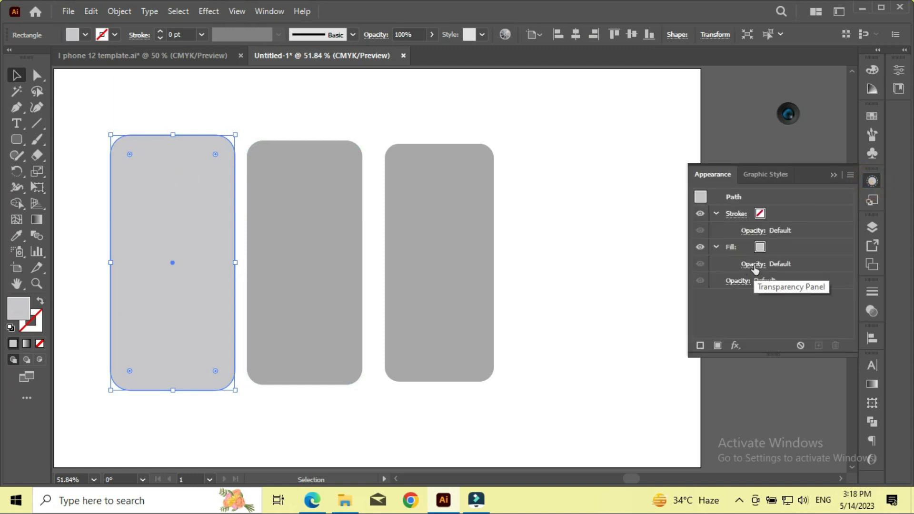
left_click(731, 282)
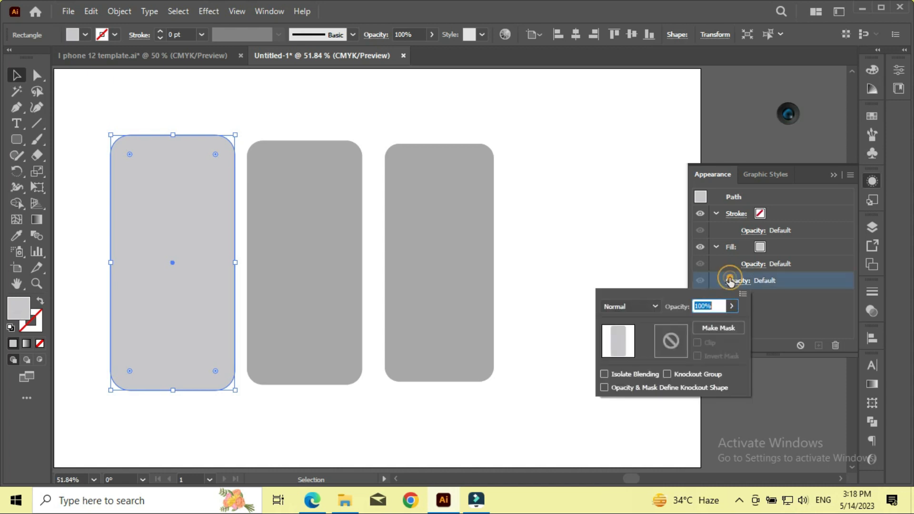
left_click(730, 307)
mouse_move(723, 320)
left_mouse_down()
mouse_move(700, 323)
mouse_move(710, 319)
left_mouse_up()
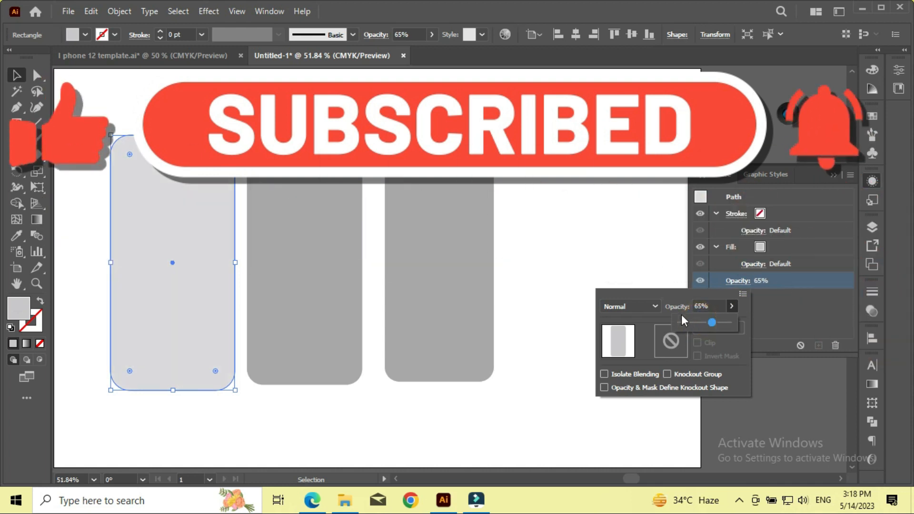
left_click(631, 306)
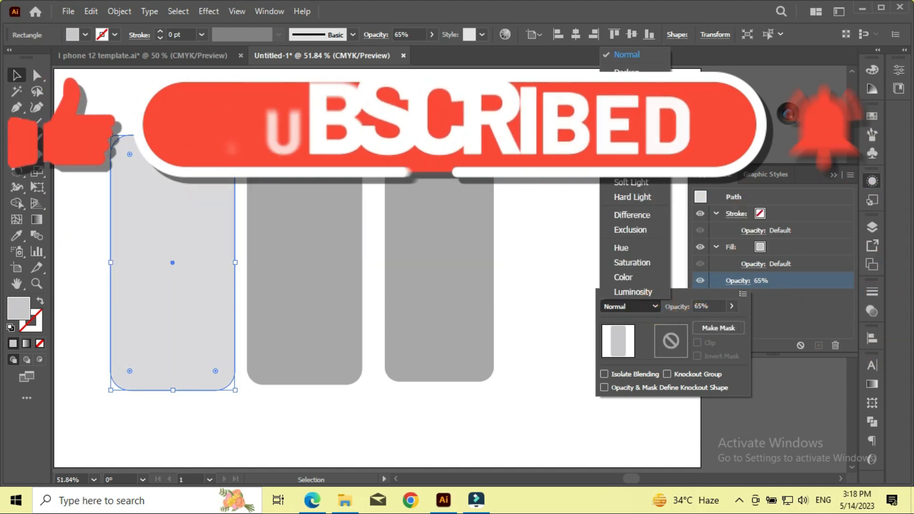
left_click(627, 87)
left_click(732, 307)
left_click(591, 239)
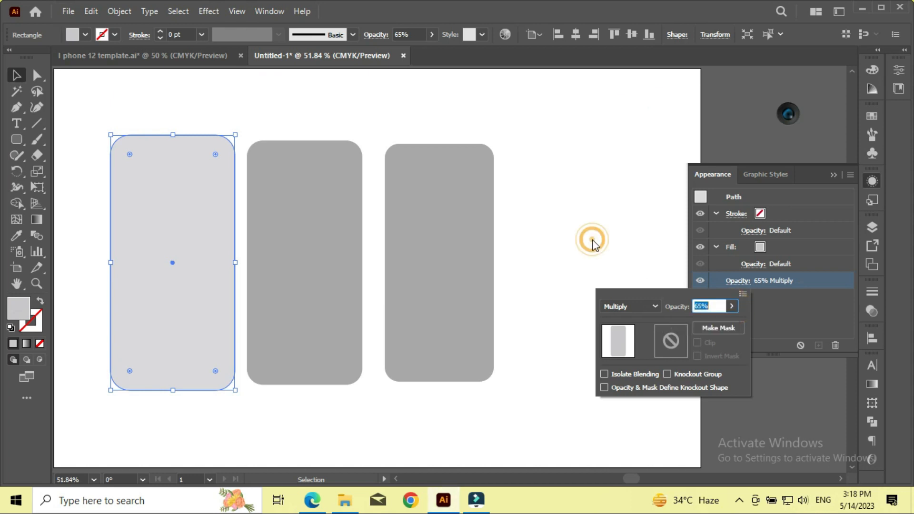
left_click(778, 306)
left_click(833, 175)
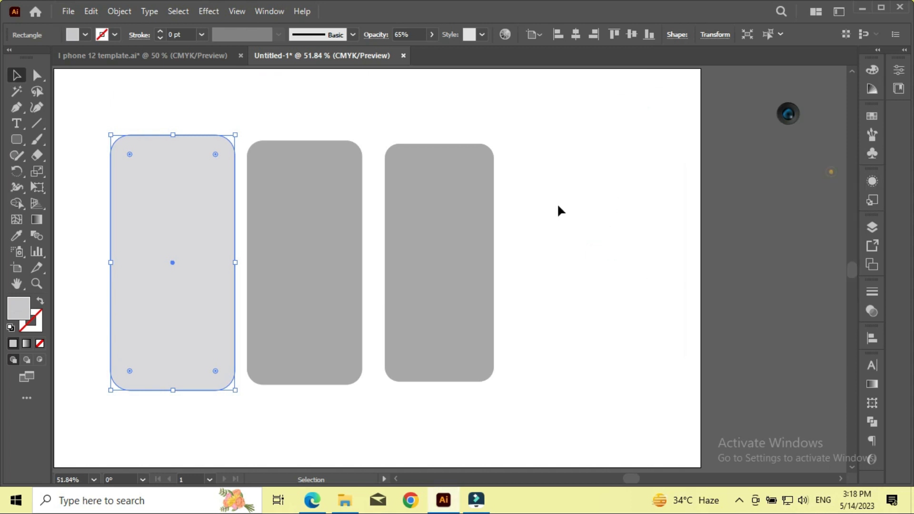
left_click(593, 204)
left_click(193, 291)
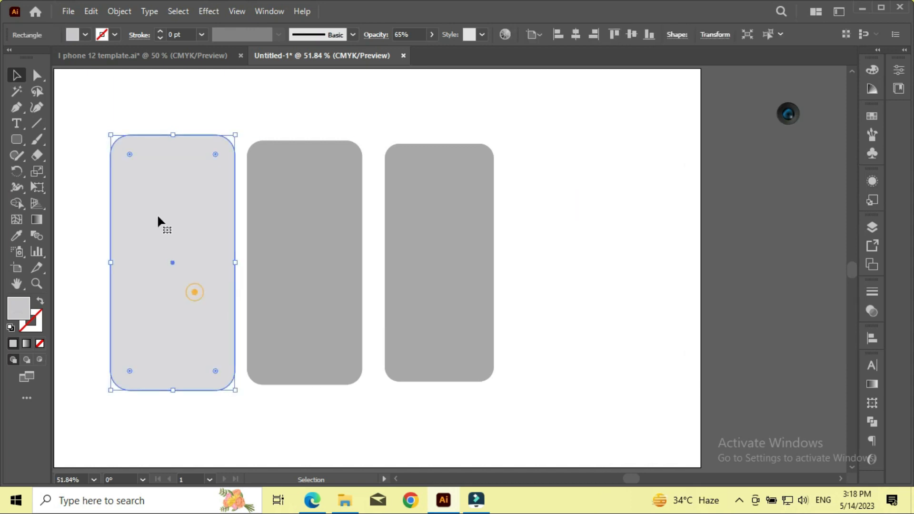
left_click(207, 87)
left_click(317, 125)
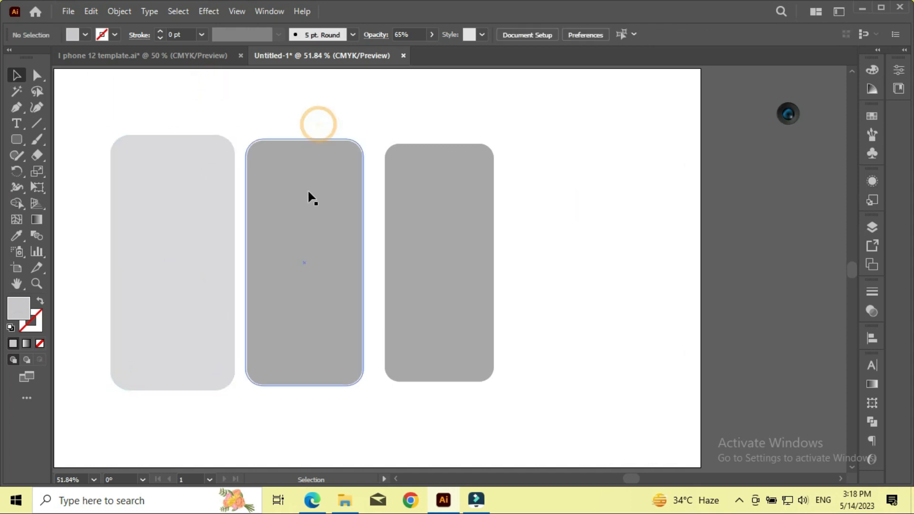
left_click(272, 204)
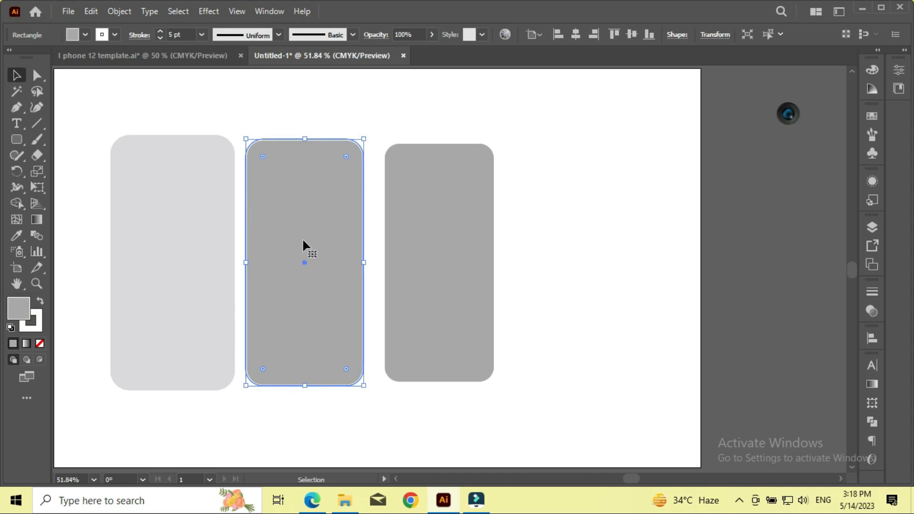
double_click(290, 207)
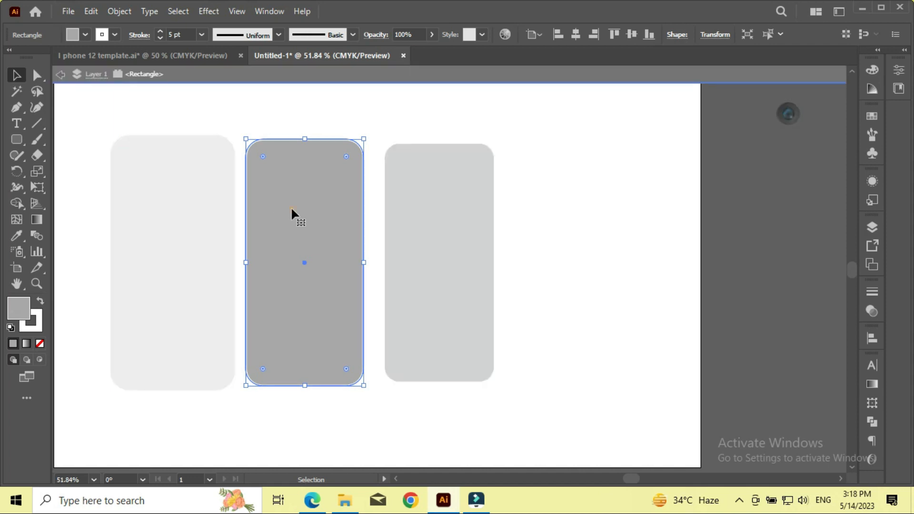
left_click(60, 74)
left_click(182, 105)
left_click(61, 75)
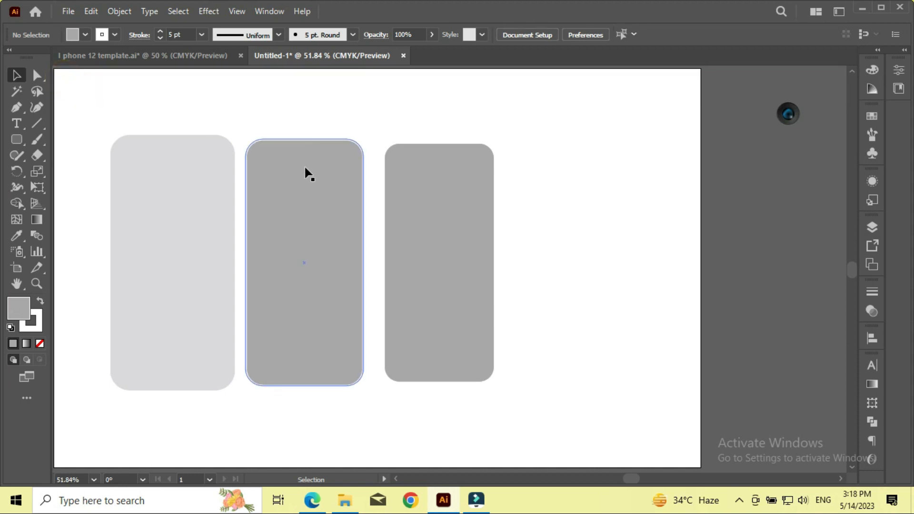
Fill the middle rounded rectangle with black
left_click(278, 186)
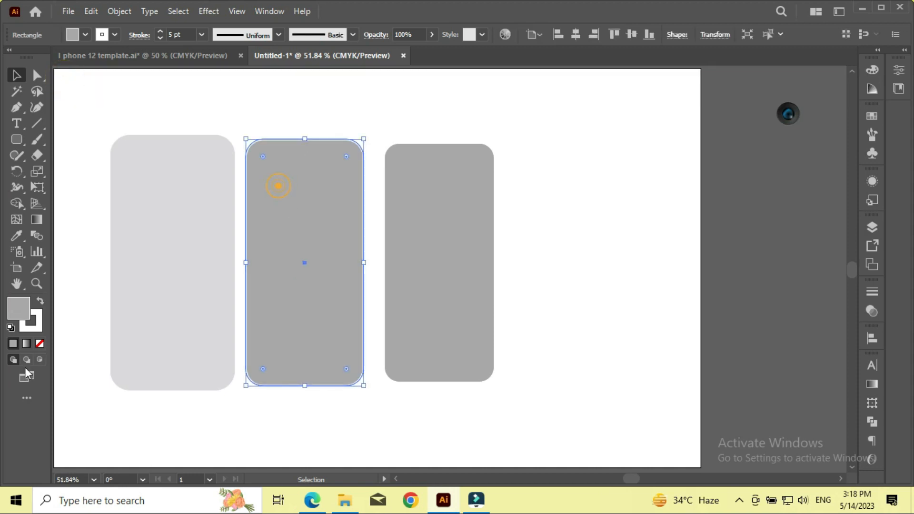
double_click(12, 312)
left_click(50, 285)
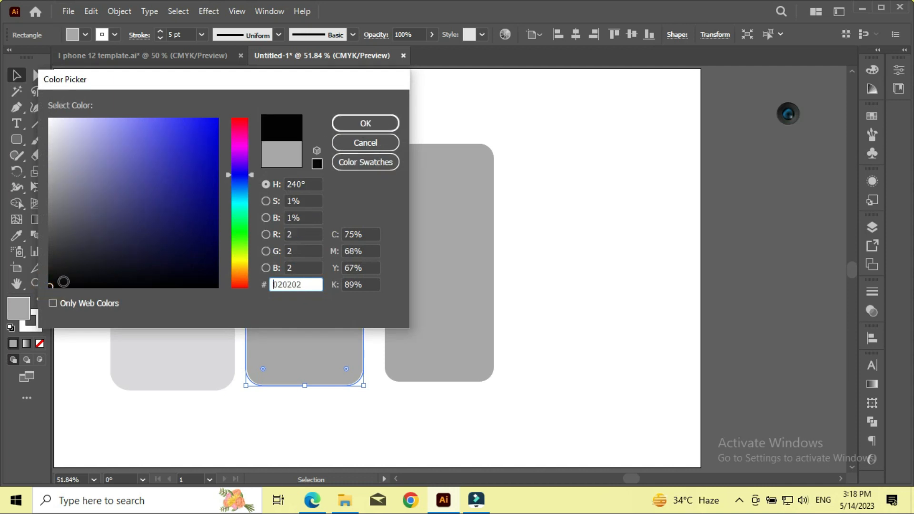
left_click(64, 287)
left_click(348, 120)
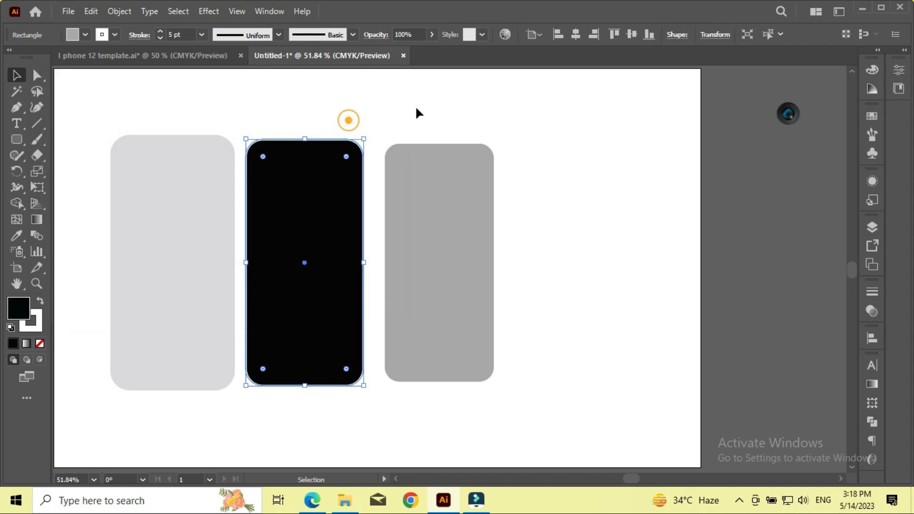
left_click(417, 110)
Centre the black rounded rectangle on the largest light grey one and reduce its stroke to 0 pt
left_click_drag(316, 189, 186, 195)
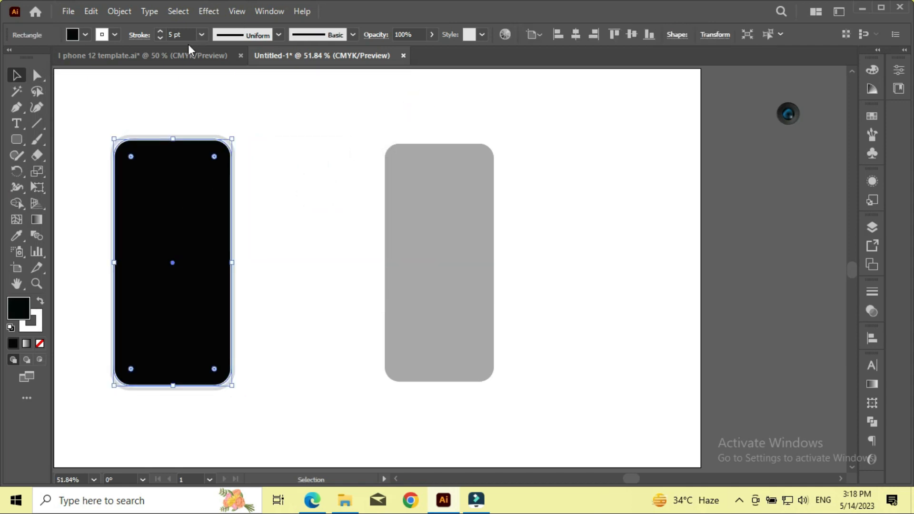
left_click(160, 37)
left_click(159, 37)
left_click(159, 37)
left_click(159, 38)
left_click(159, 37)
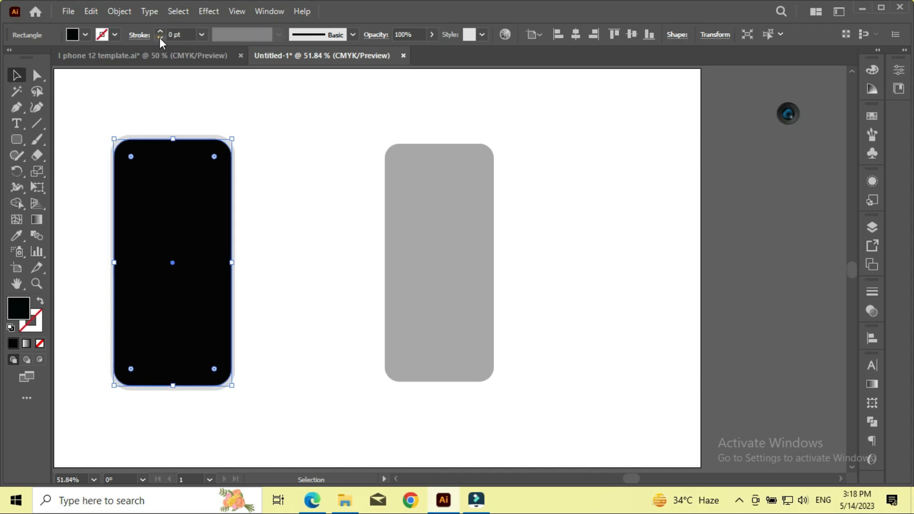
left_click(341, 124)
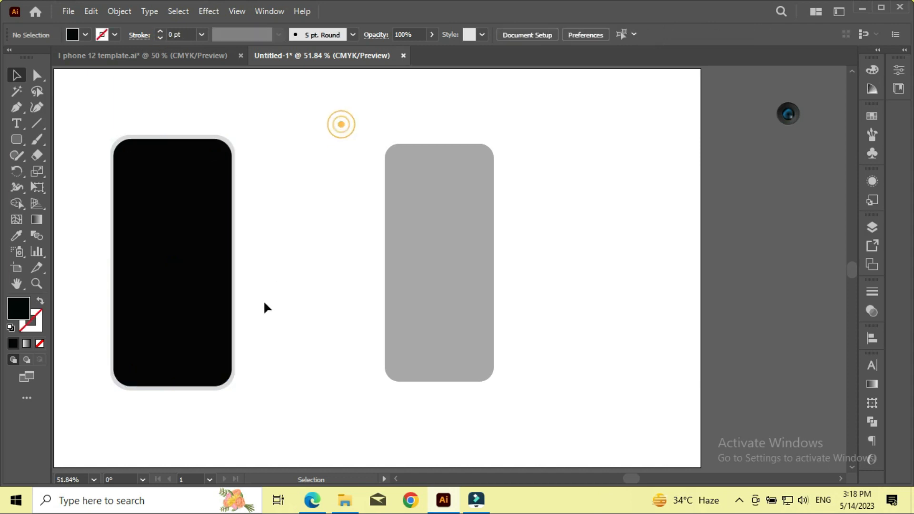
Move the black rounded rectangle off the light grey one and bring the light grey one to the front
left_click(202, 277)
left_click_drag(205, 232, 316, 222)
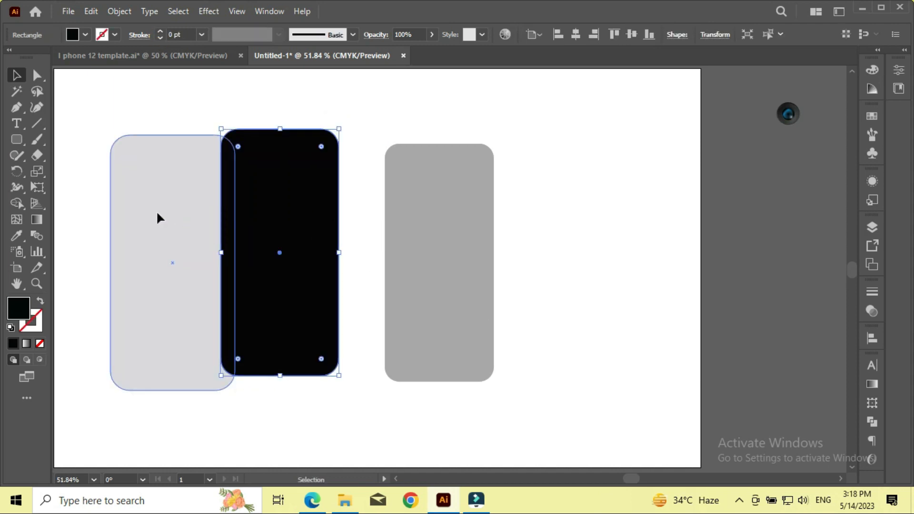
left_click_drag(157, 213, 182, 216)
right_click(179, 209)
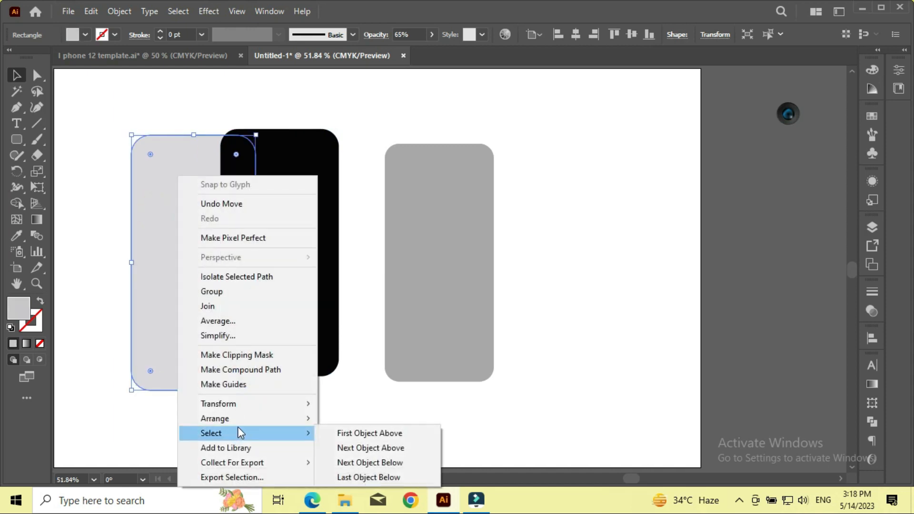
mouse_move(253, 420)
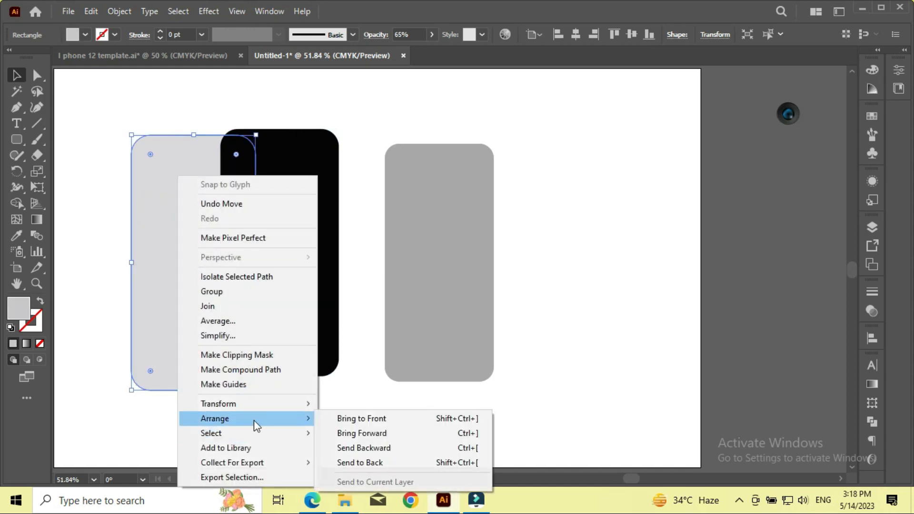
left_click(349, 421)
Shift the light grey rounded rectangle slightly left and bring it to the front again
mouse_move(167, 217)
left_mouse_down()
mouse_move(204, 219)
mouse_move(151, 220)
left_mouse_up()
right_click(151, 219)
mouse_move(212, 421)
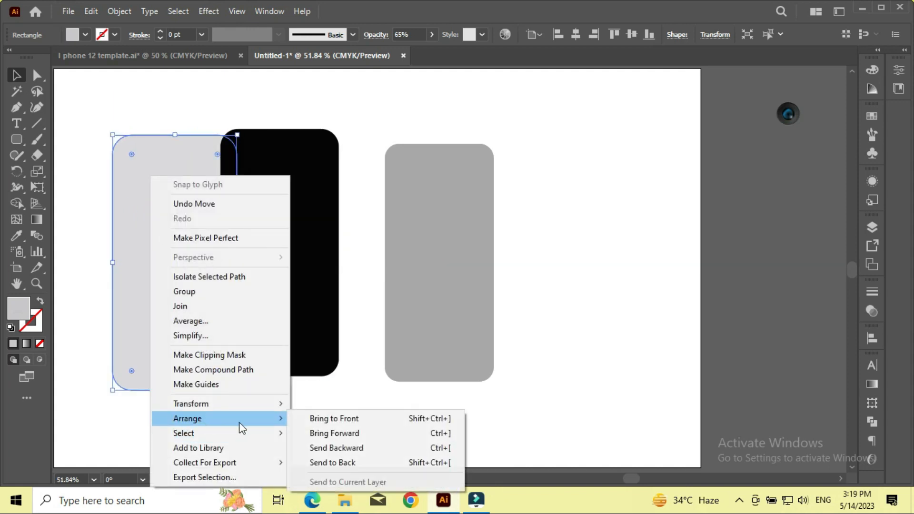
left_click(322, 419)
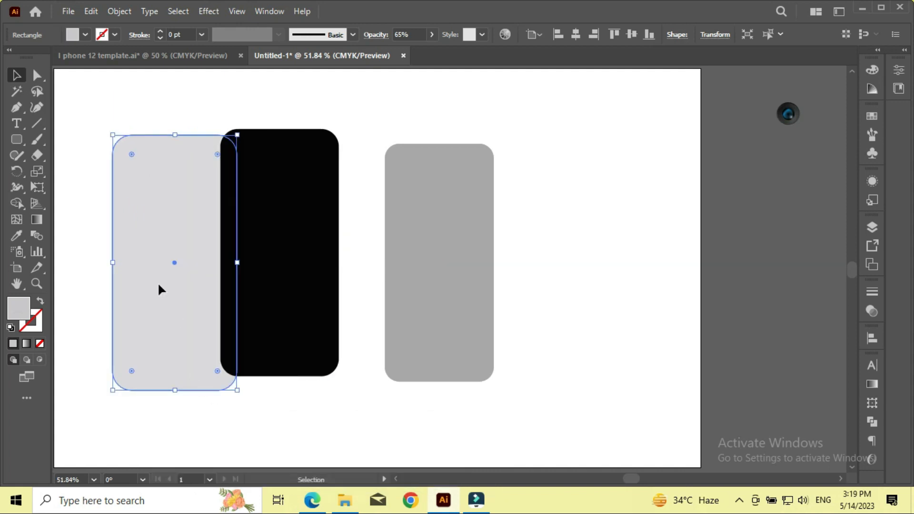
right_click(158, 285)
mouse_move(210, 419)
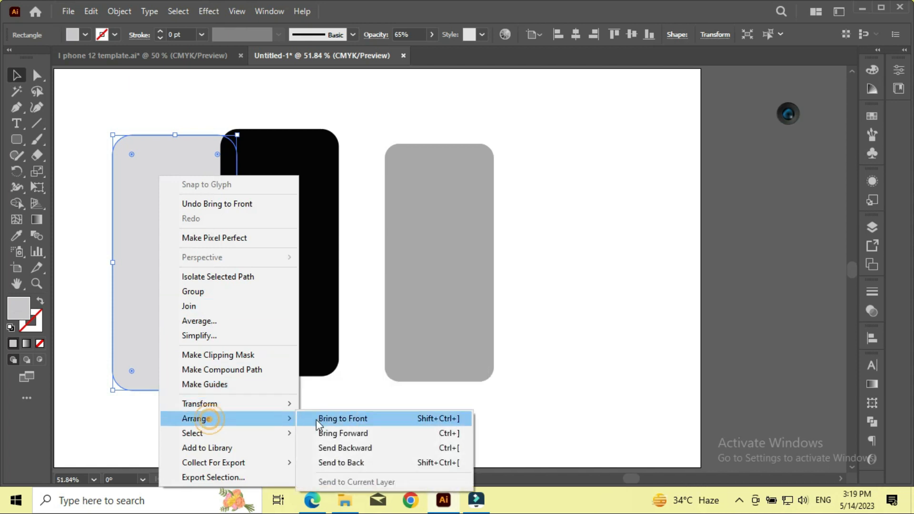
left_click(319, 419)
Send the black rounded rectangle to the back
right_click(284, 313)
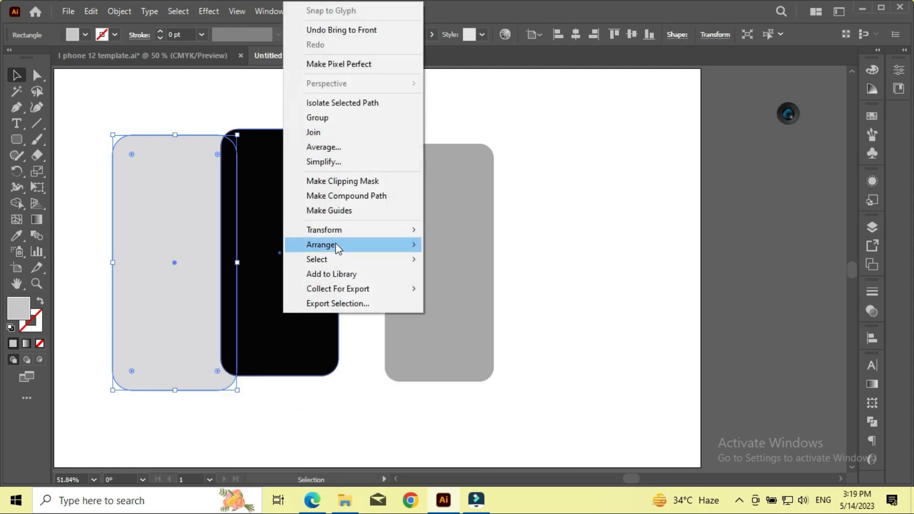
mouse_move(337, 246)
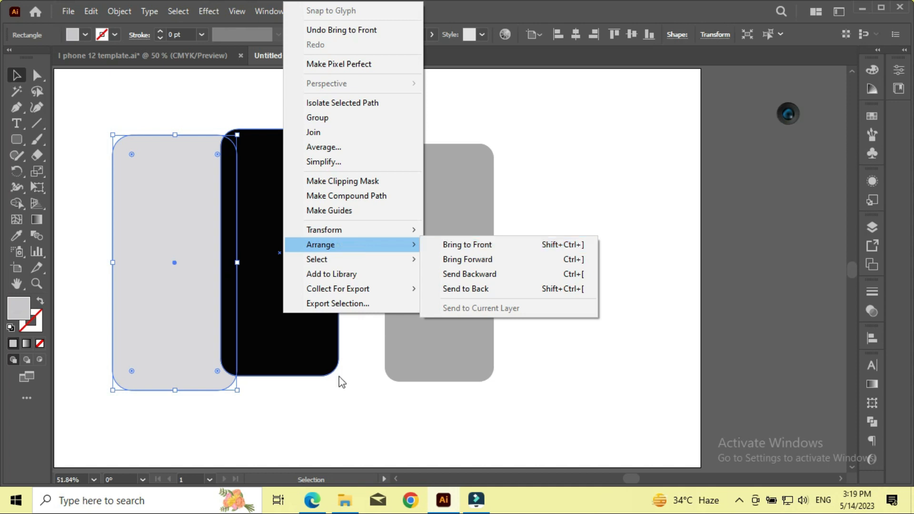
left_click(450, 289)
left_click(316, 357)
right_click(314, 348)
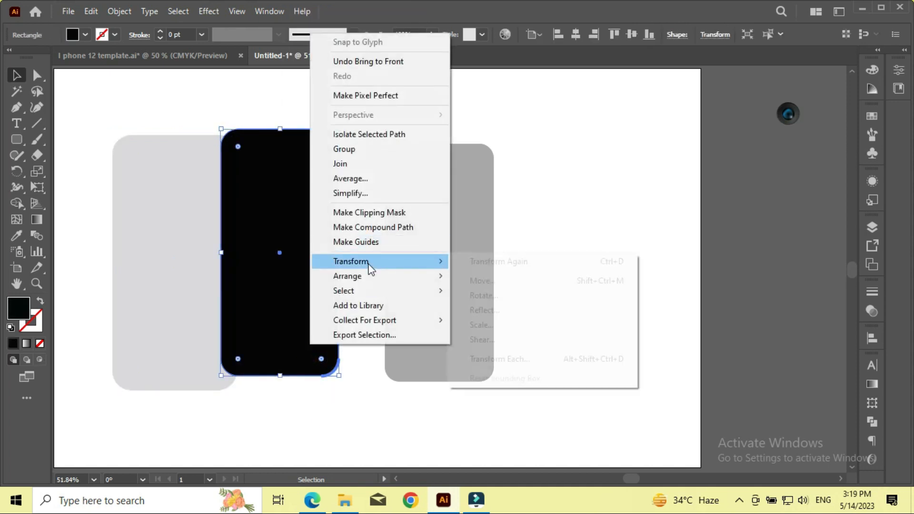
left_click(390, 277)
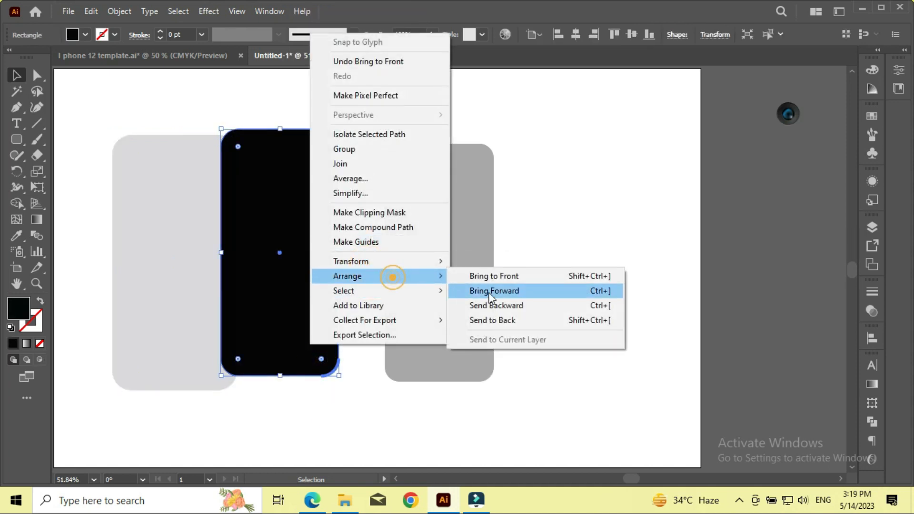
left_click(490, 319)
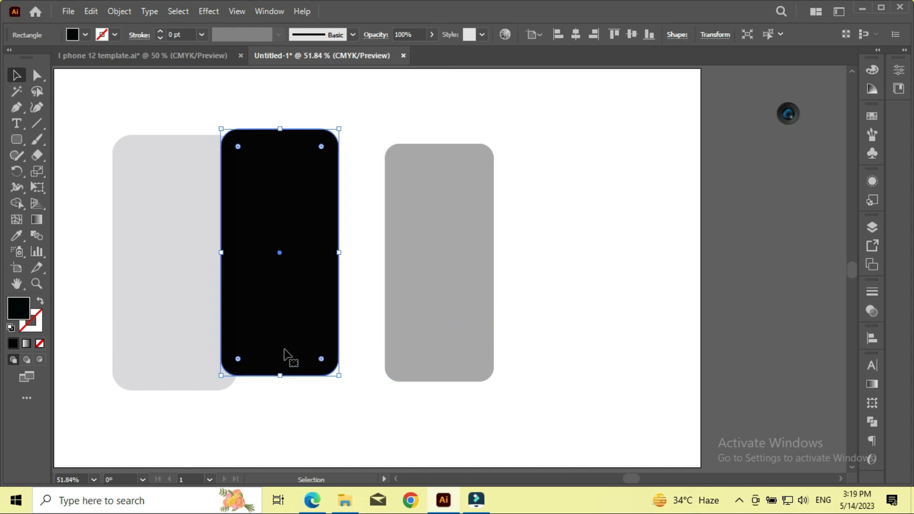
Move the light grey rounded rectangle further left and centre the black one on it
left_click_drag(178, 310, 149, 309)
left_click(365, 144)
left_click_drag(279, 207, 144, 213)
left_click(290, 187)
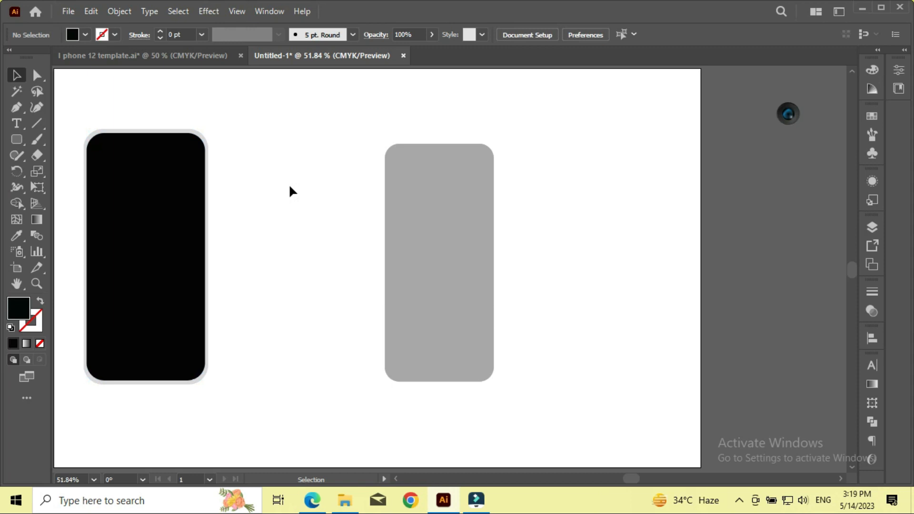
Nudge the light grey rounded rectangle vertically to even out its border around the black one
left_click(158, 184)
key("Up")
key("Up")
key("Up")
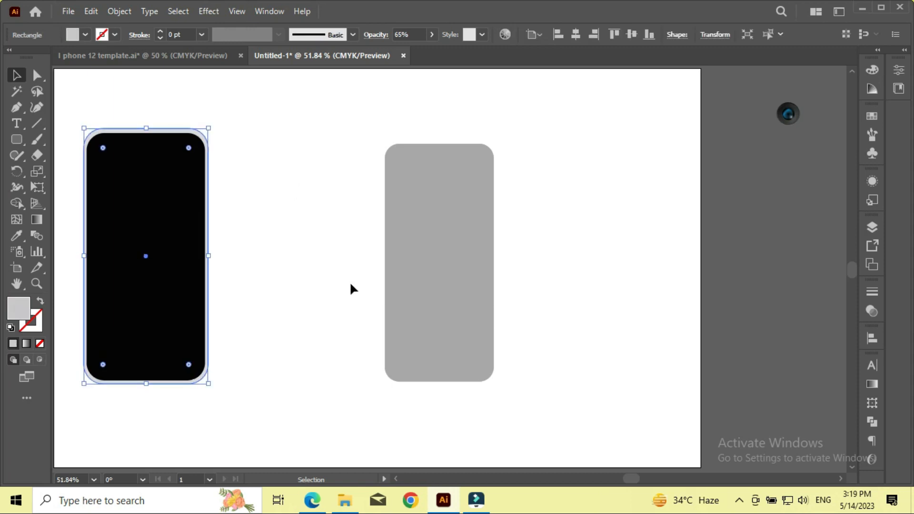
key("Down")
key("Down")
Centre the separate darker grey rounded rectangle inside the black one
left_click(593, 193)
mouse_move(458, 224)
left_mouse_down()
mouse_move(126, 234)
mouse_move(165, 220)
left_mouse_up()
left_click(343, 220)
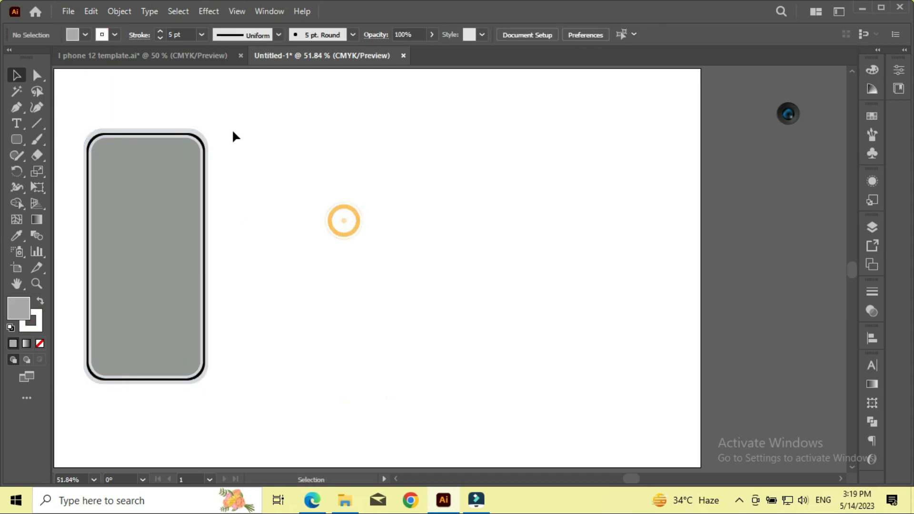
Align the vertical centres of the three stacked rounded rectangles and move the whole stack slightly right
left_click_drag(238, 123, 200, 177)
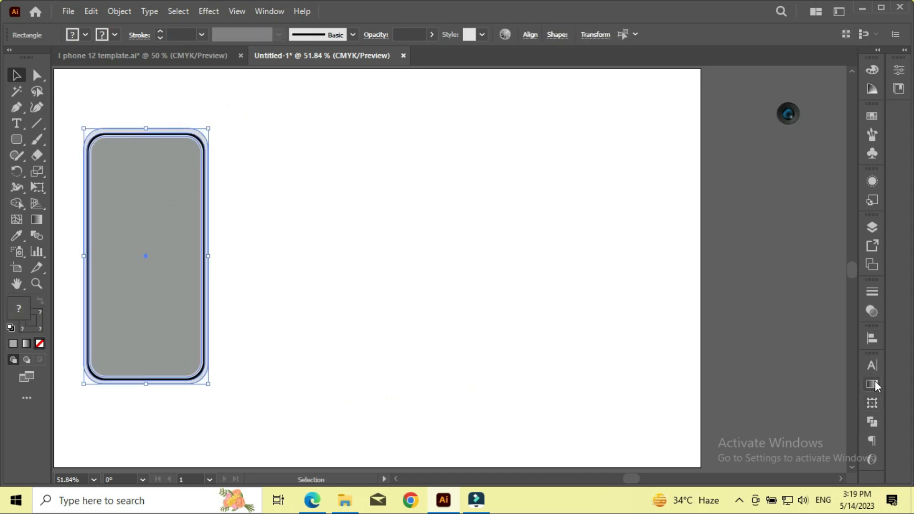
left_click(872, 339)
left_click(824, 366)
left_click(470, 291)
left_click_drag(229, 113, 274, 302)
left_click(383, 278)
left_click_drag(159, 224, 159, 223)
left_click_drag(163, 194, 205, 190)
left_click(343, 197)
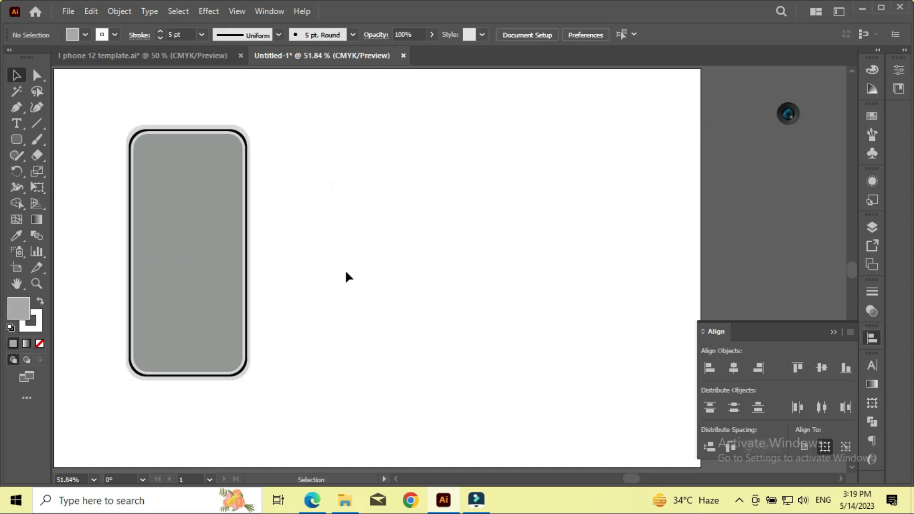
Move the light grey rounded rectangle out beside the stack and shift the darker grey one within the black one
left_click_drag(181, 253, 319, 248)
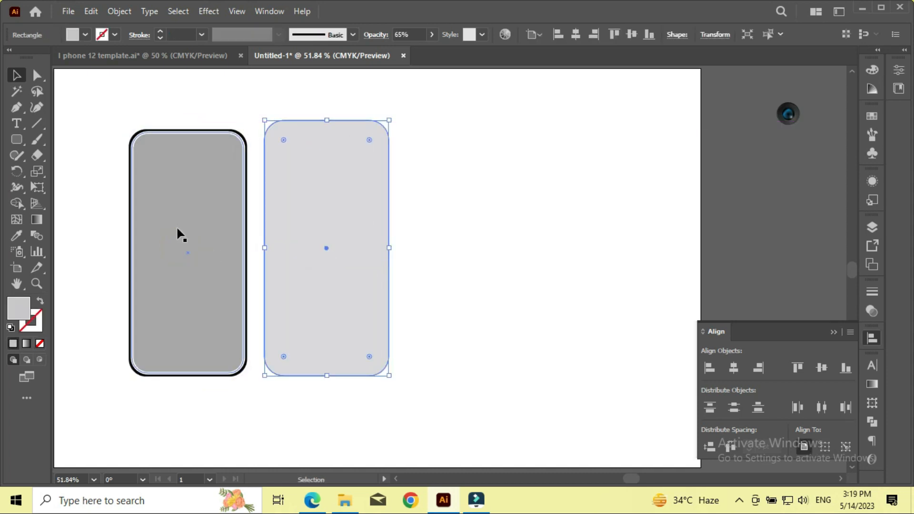
left_click_drag(177, 229, 174, 251)
left_click(195, 145)
left_click_drag(204, 206, 205, 183)
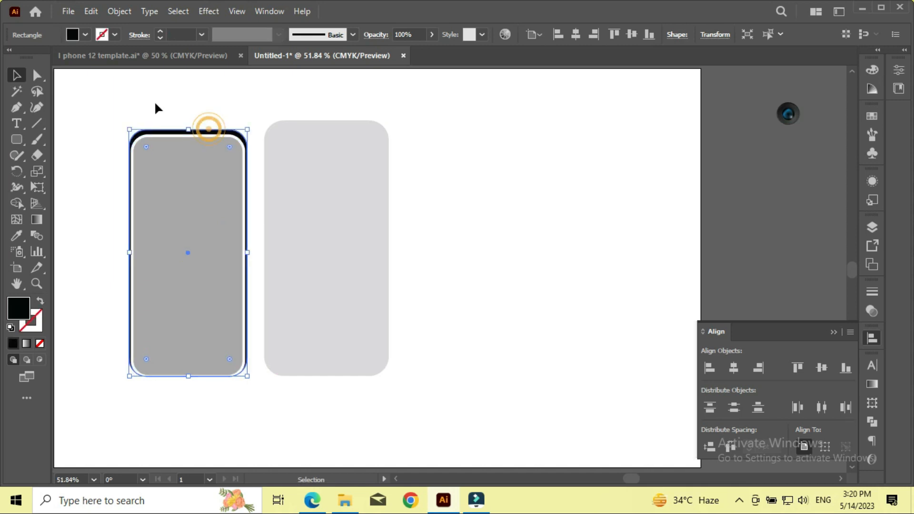
Give the black rounded rectangle a 1 pt stroke and pick a swatch colour for it
left_click(160, 31)
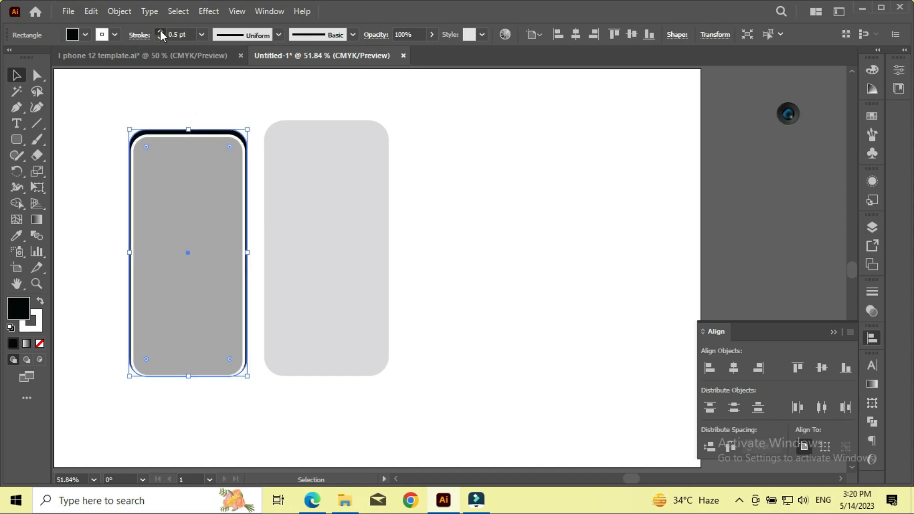
left_click(160, 30)
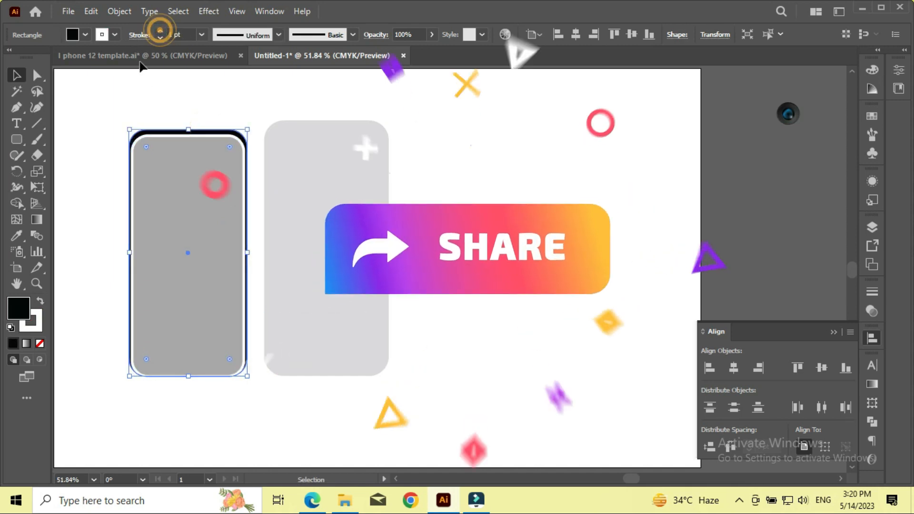
left_click(115, 35)
left_click(202, 93)
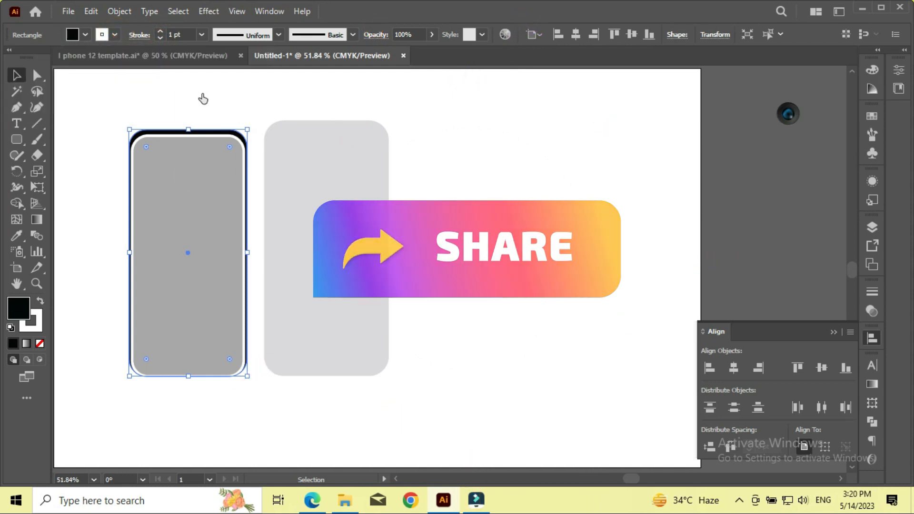
Separate the darker grey rounded rectangle to the left and centre the black one on the light grey one
left_click_drag(198, 187, 198, 190)
left_click(100, 147)
left_click_drag(135, 133, 123, 172)
left_click_drag(361, 181, 441, 177)
left_click_drag(287, 222, 432, 173)
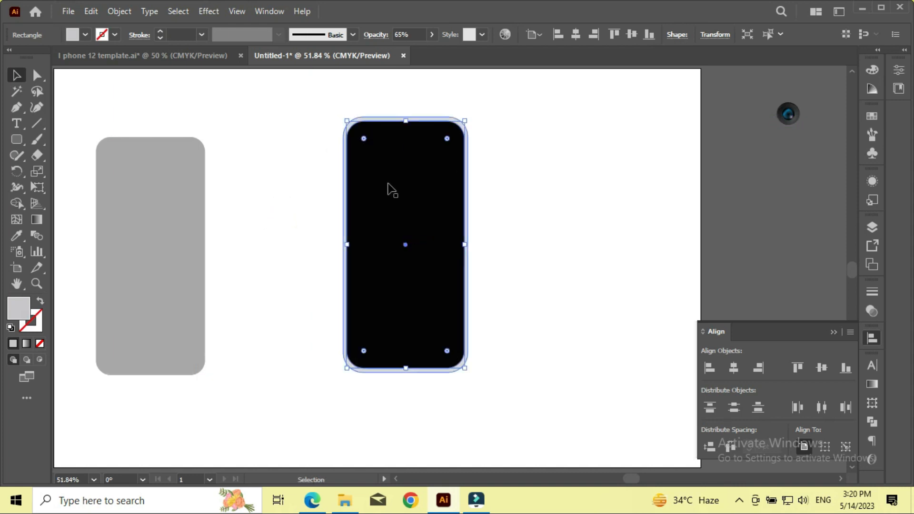
Move the darker grey rounded rectangle closer to the phone body and reduce its stroke to 0 pt
left_click(266, 176)
left_click_drag(157, 202, 242, 193)
left_click(161, 38)
left_click(160, 38)
left_click(161, 38)
left_click(160, 39)
left_click(161, 36)
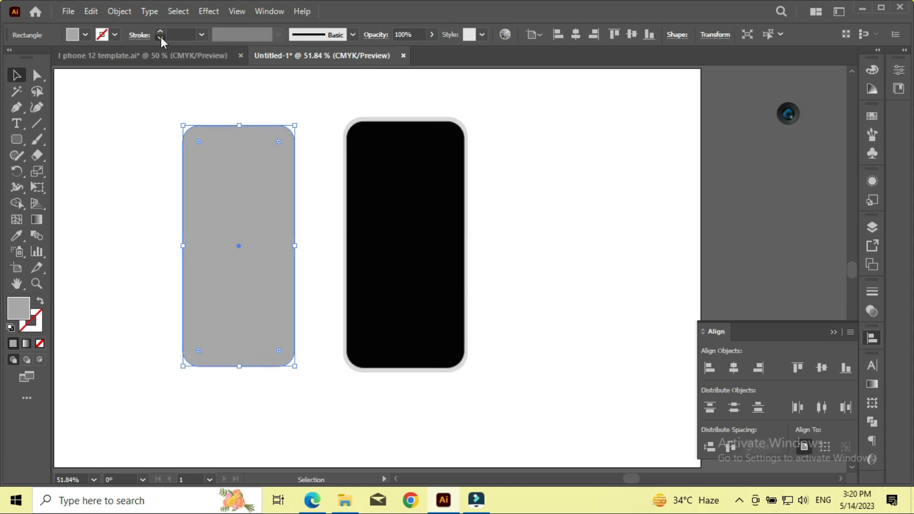
Place the strokeless darker grey rounded rectangle centred over the black frame
left_click(95, 157)
mouse_move(236, 194)
left_mouse_down()
mouse_move(408, 197)
mouse_move(401, 192)
left_mouse_up()
left_click(581, 205)
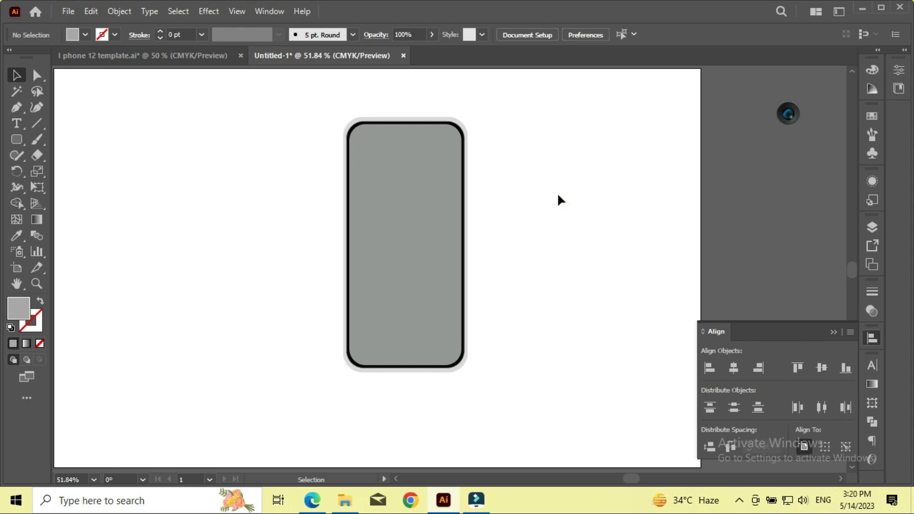
Move the complete stack of three rounded rectangles to the left side of the artboard
left_click_drag(464, 220, 464, 220)
left_click_drag(402, 178, 166, 180)
left_click(361, 179)
left_click_drag(164, 222, 295, 220)
left_click(470, 201)
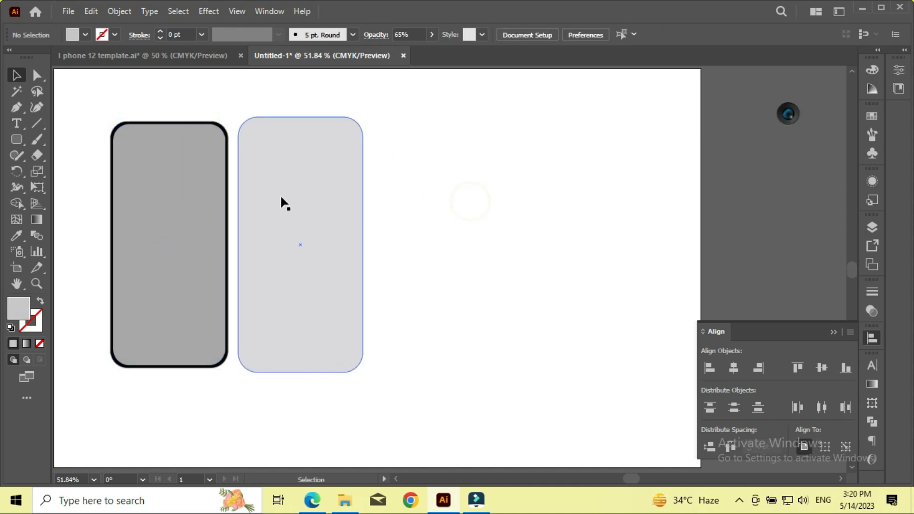
key("ctrl+z")
left_click(436, 192)
left_click(192, 221)
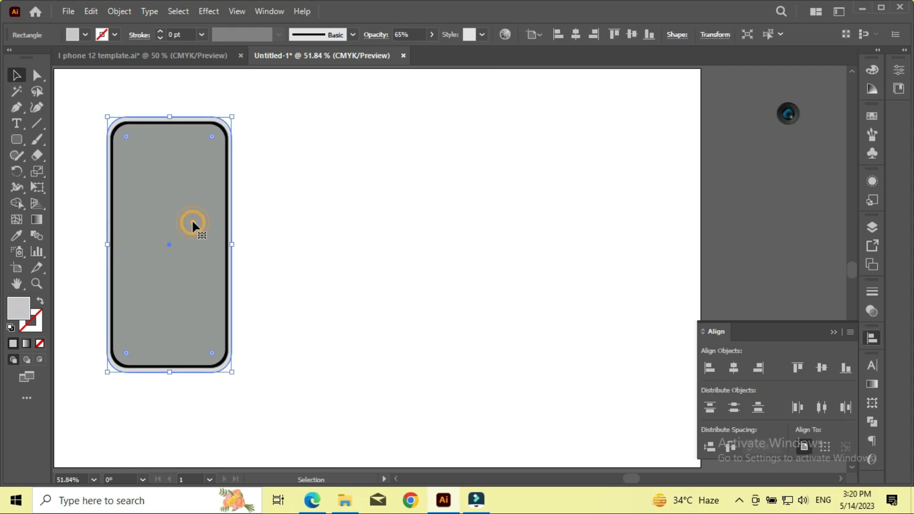
left_click(340, 199)
Pull the light grey and darker grey rounded rectangles off the black one and restack both centred on it
left_click_drag(220, 136, 295, 153)
left_click_drag(149, 150, 466, 166)
left_click_drag(322, 208, 189, 193)
left_click(326, 168)
left_click_drag(512, 188, 194, 180)
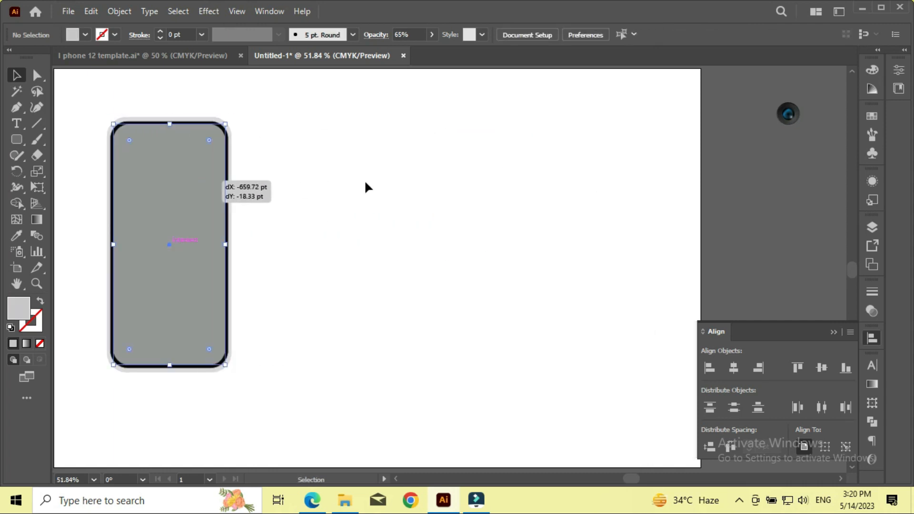
left_click(388, 181)
Spread the light grey and darker grey rounded rectangles out to the right of the black one
left_click_drag(169, 216, 296, 216)
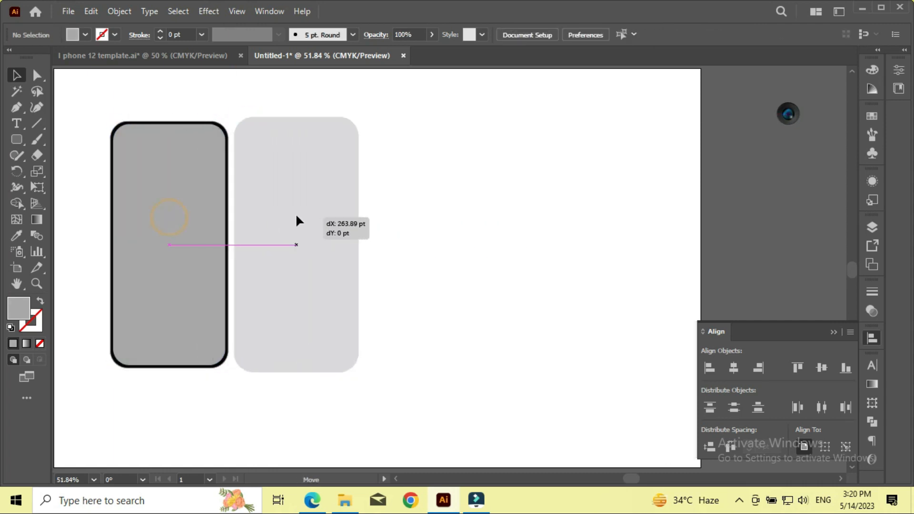
left_click_drag(376, 219, 380, 219)
left_click(512, 198)
left_click_drag(144, 215, 438, 210)
mouse_move(265, 215)
left_mouse_down()
mouse_move(129, 216)
mouse_move(250, 214)
left_mouse_up()
Send the light grey rounded rectangle backward one level and centre it behind the black one
right_click(280, 177)
mouse_move(356, 419)
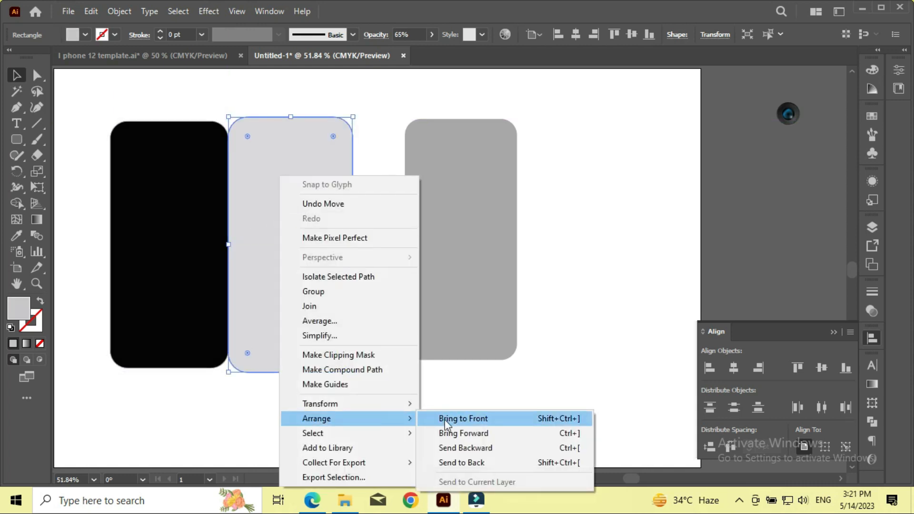
left_click(454, 447)
left_click(373, 204)
left_click_drag(304, 212, 190, 209)
left_click(334, 199)
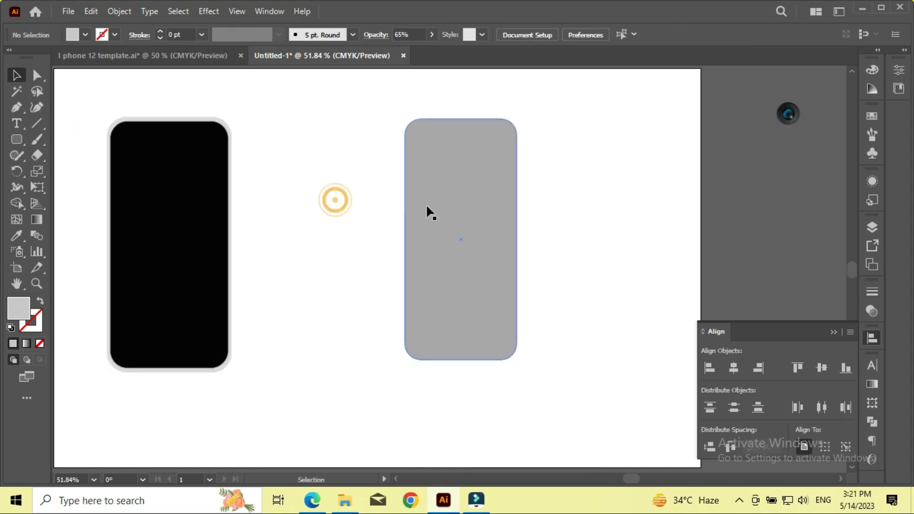
left_click(427, 206)
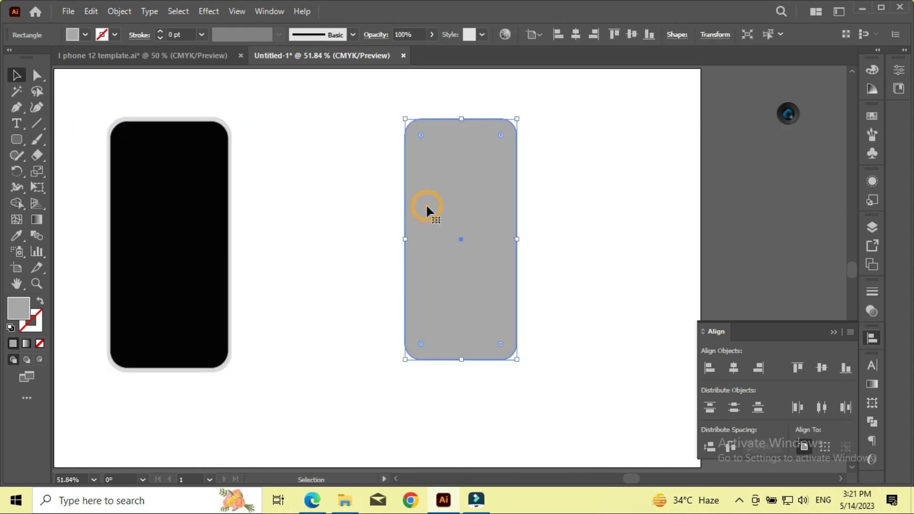
left_click(224, 92)
Draw a small rounded rectangle in the empty space between the phone body and the darker grey rectangle
left_click(17, 138)
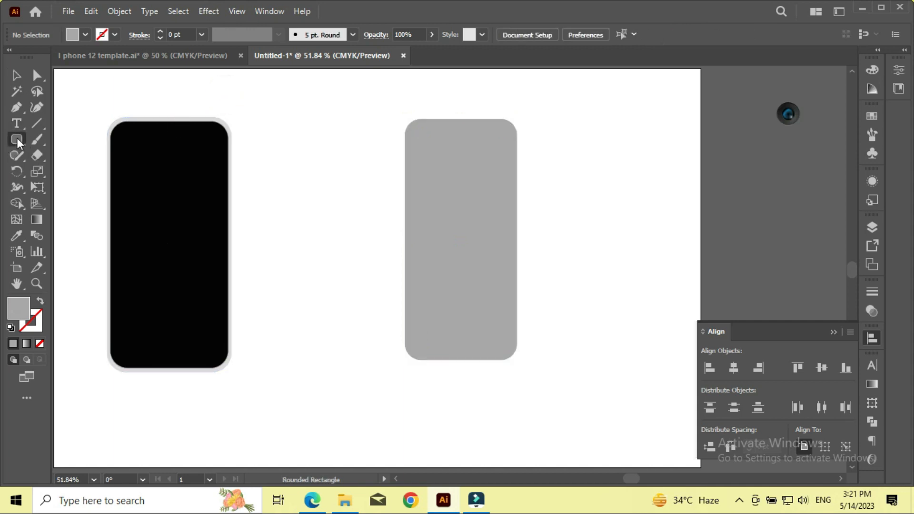
left_click_drag(289, 102, 332, 126)
key("v")
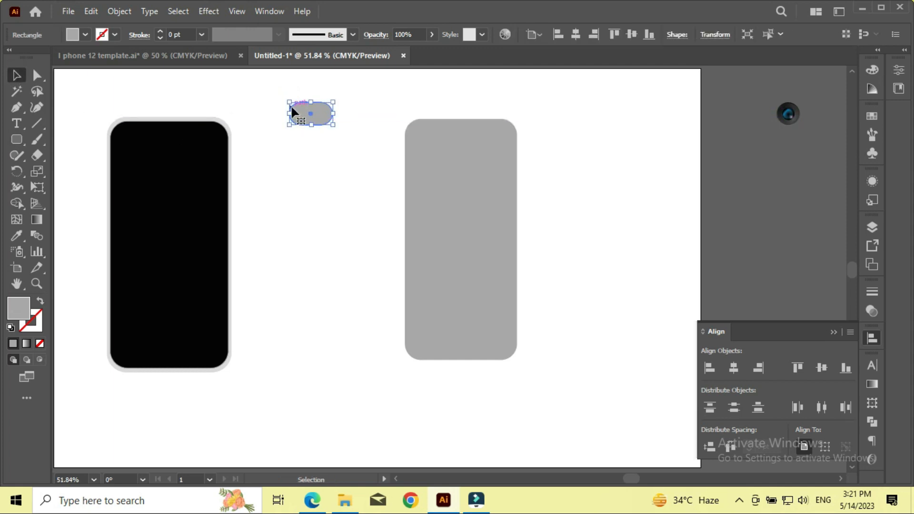
Square off the small shape's corners and centre it across the top edge of the darker grey rounded rectangle
key("a")
left_click_drag(302, 114, 448, 124)
key("v")
left_click(297, 172)
Fill the small rectangle with black, hex 000000
double_click(15, 310)
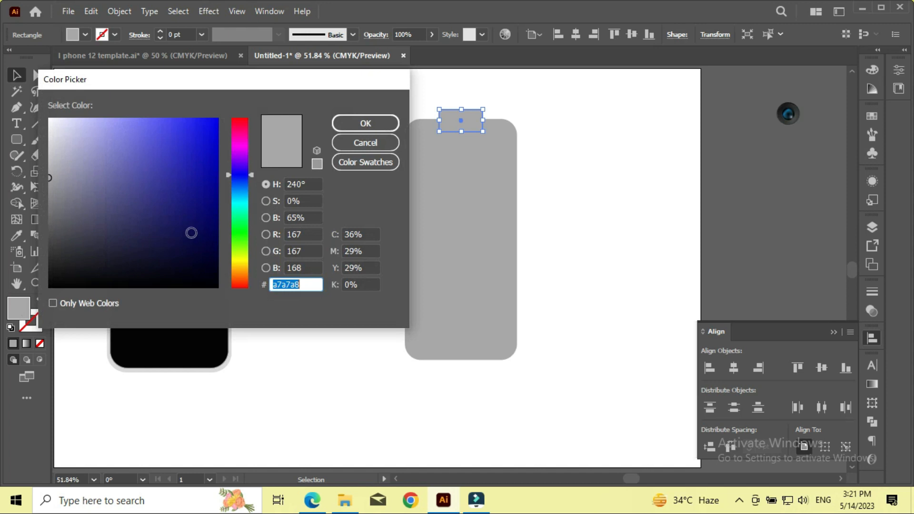
type("000000")
left_click(365, 123)
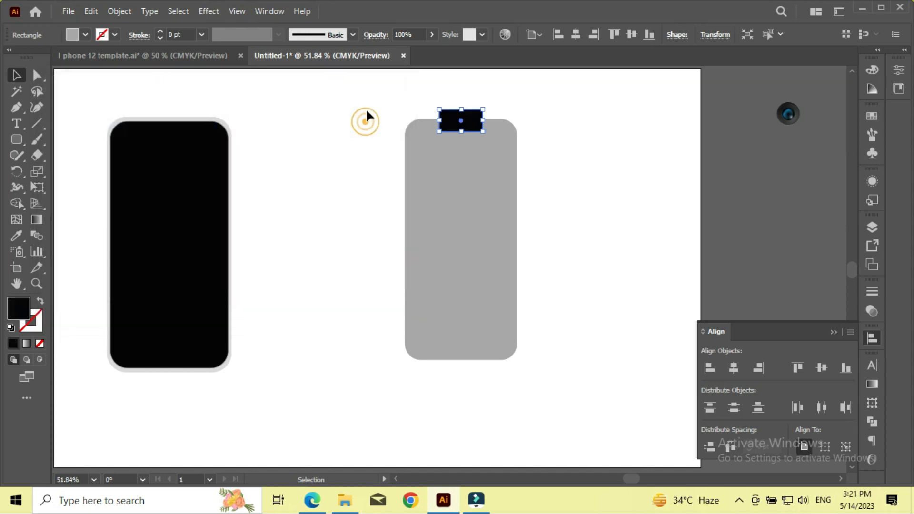
Reduce the height of the small black rectangle slightly, keeping it centred across the grey screen shape's top edge
left_click(332, 98)
left_click(453, 123)
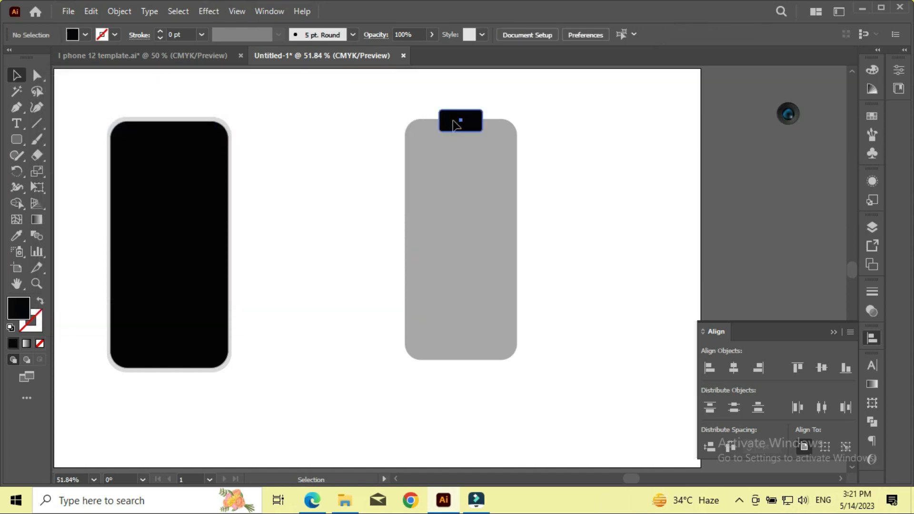
left_click(383, 102)
left_click(460, 117)
left_click(395, 108)
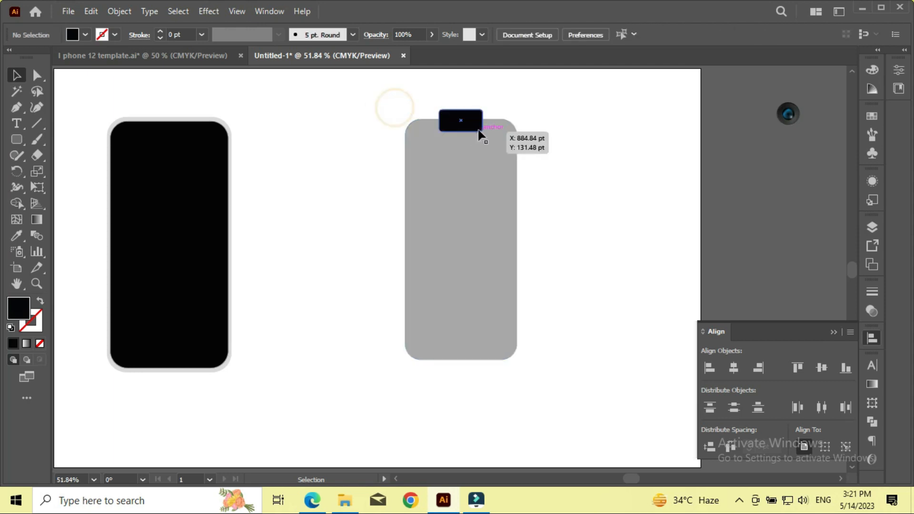
left_click(467, 129)
left_click_drag(483, 110, 460, 129)
left_click(364, 122)
Subtract the black rectangle from the grey rounded rectangle to cut a notch, and move the notched shape beside the phone body
mouse_move(390, 102)
left_mouse_down()
mouse_move(461, 175)
mouse_move(467, 353)
left_mouse_up()
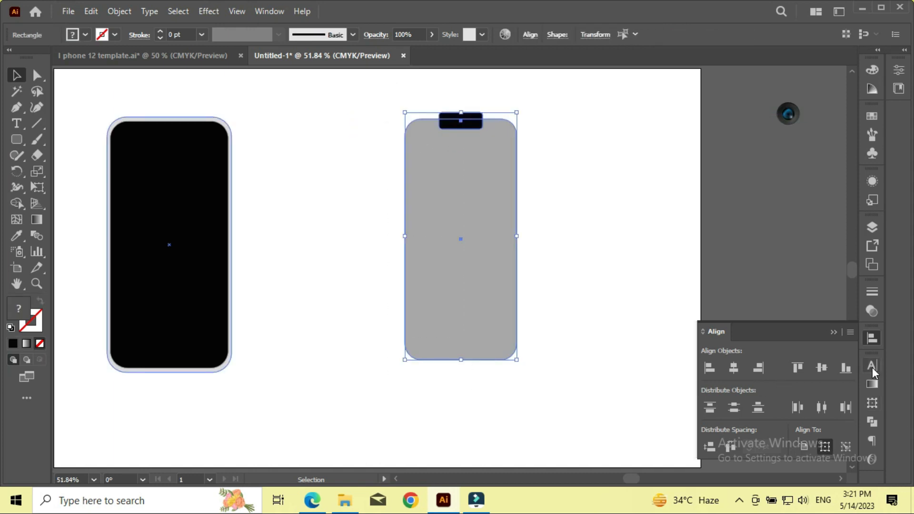
left_click(832, 332)
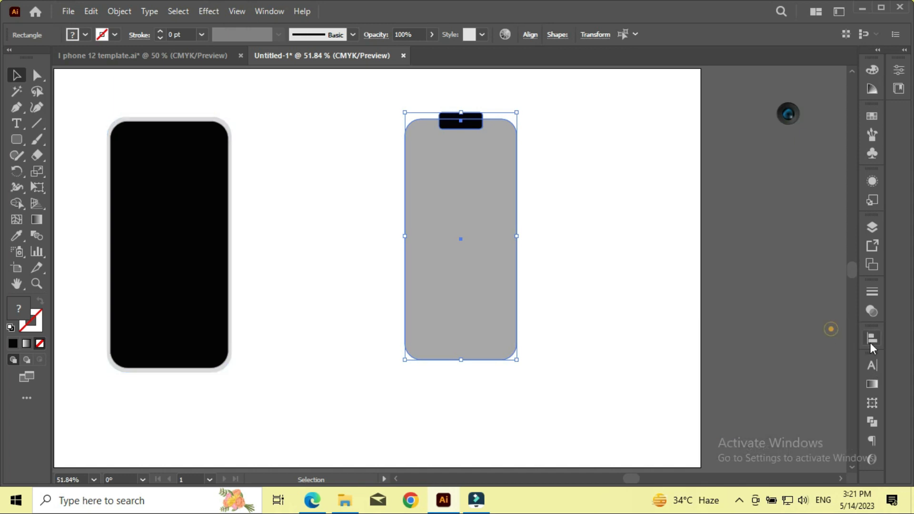
left_click(872, 421)
left_click(740, 395)
left_click(624, 333)
left_click_drag(475, 222, 318, 246)
left_click(418, 254)
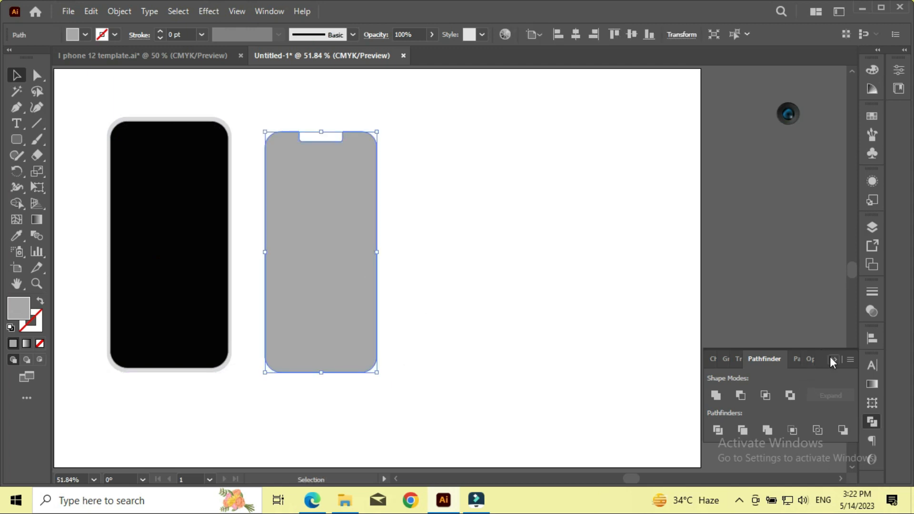
left_click(832, 359)
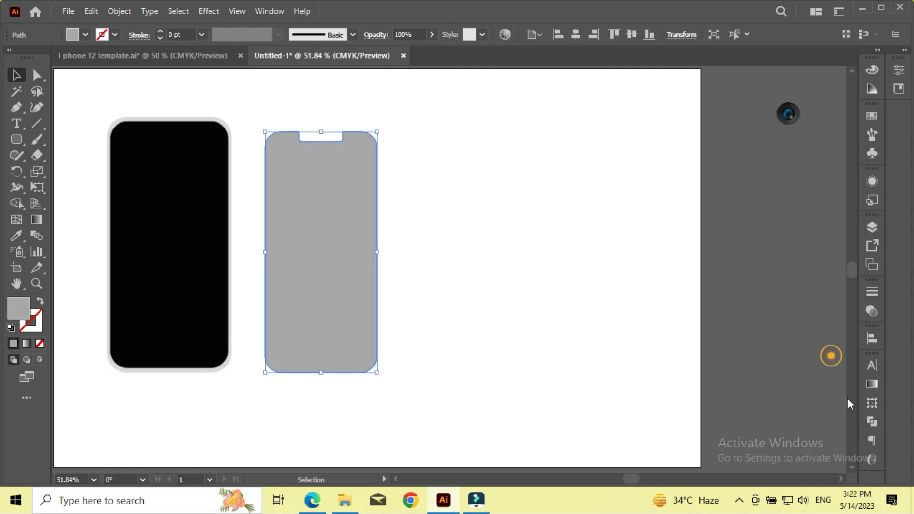
Apply a linear gradient fill to the notched screen shape and colour its black end stop orange
left_click(872, 384)
left_click(770, 341)
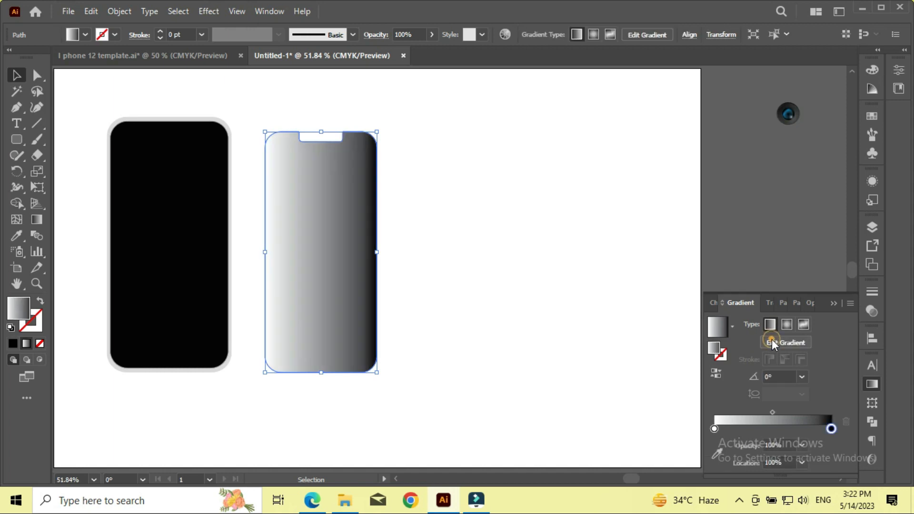
double_click(831, 428)
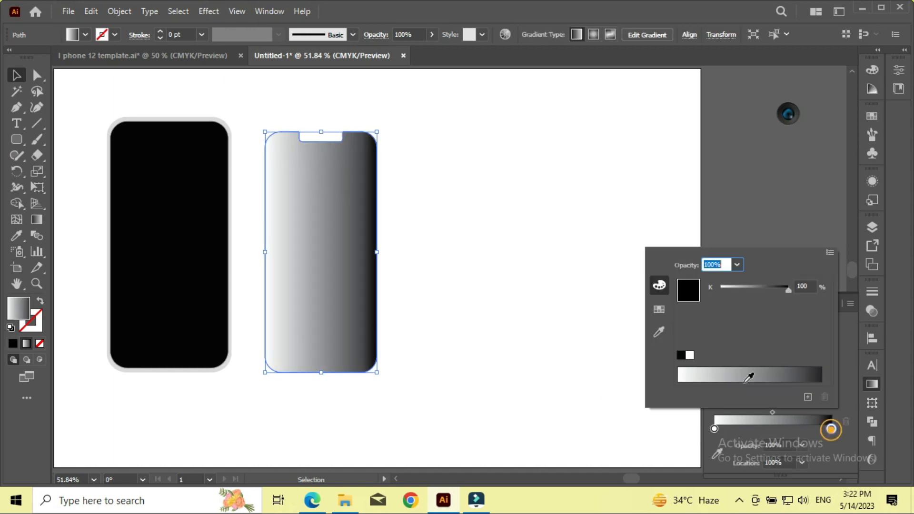
left_click(658, 288)
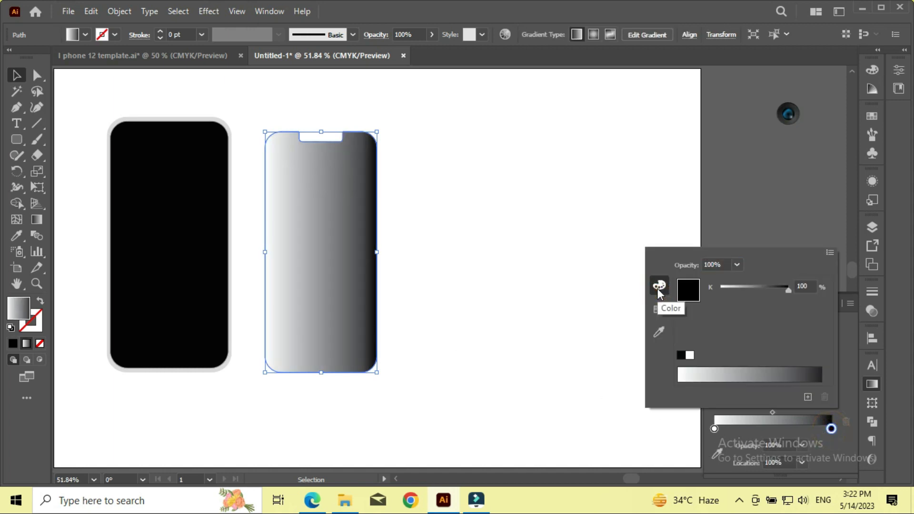
left_click(658, 310)
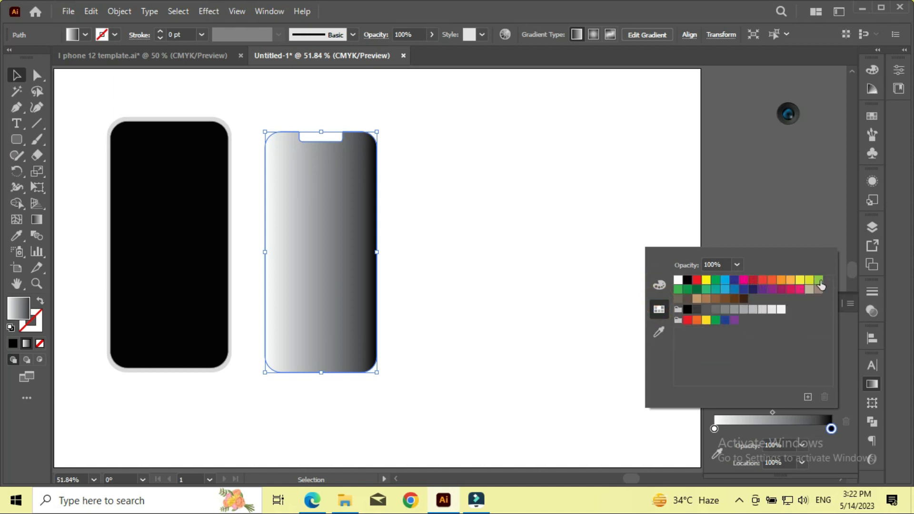
left_click(781, 280)
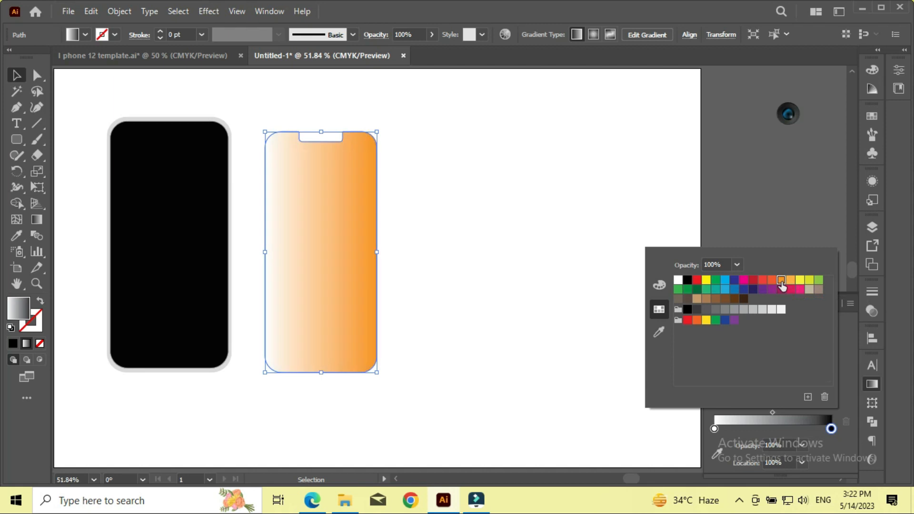
left_click(831, 429)
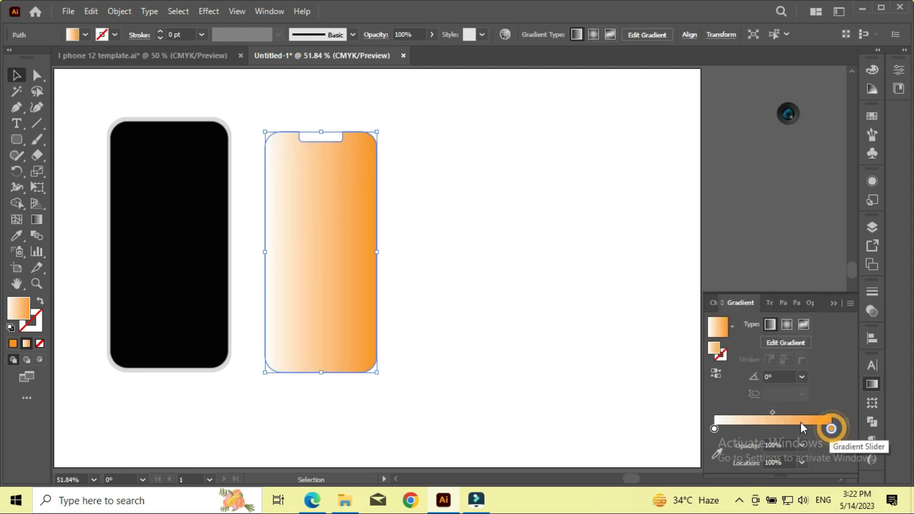
Add a yellow colour stop at about 60% of the screen's gradient
left_click_drag(776, 430, 783, 429)
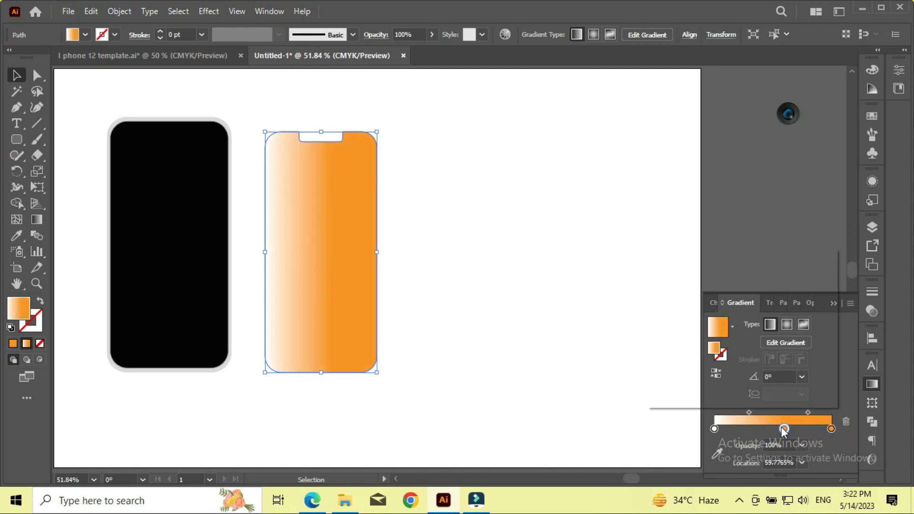
double_click(784, 429)
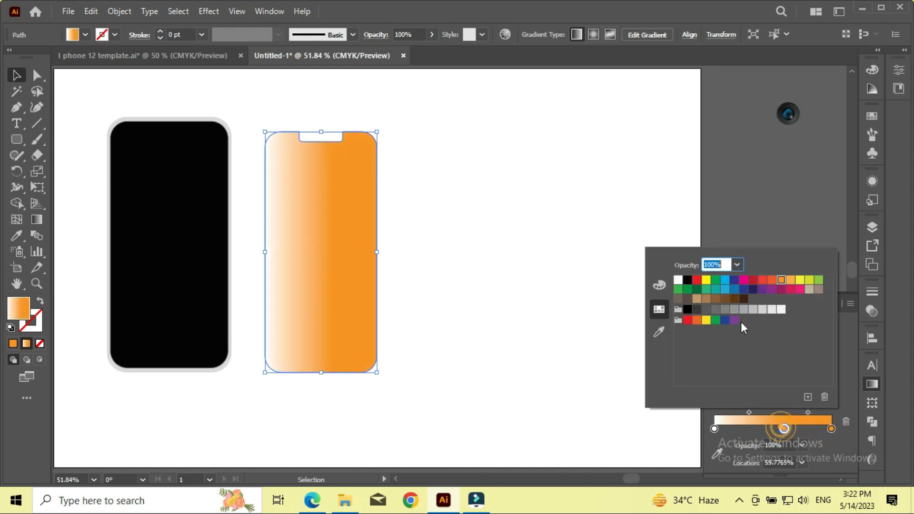
left_click(799, 282)
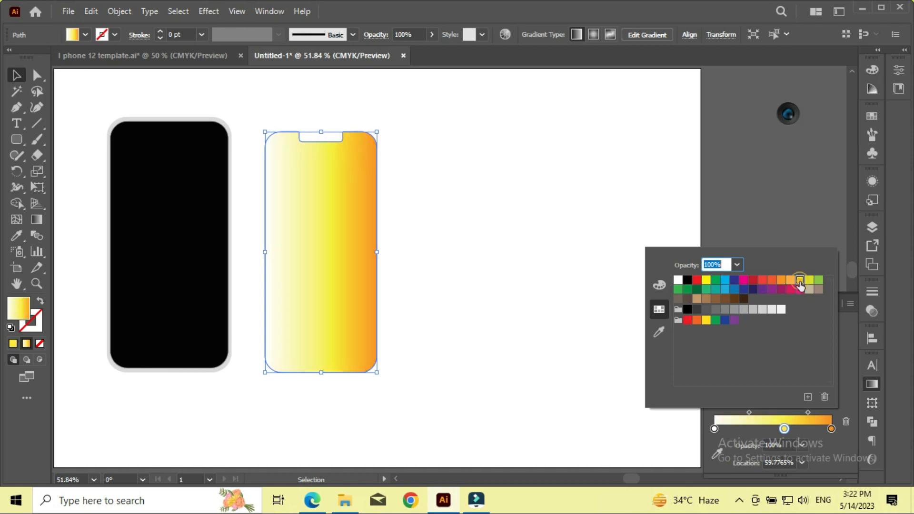
Change the white starting stop of the screen's gradient to light blue
left_click(714, 428)
double_click(713, 429)
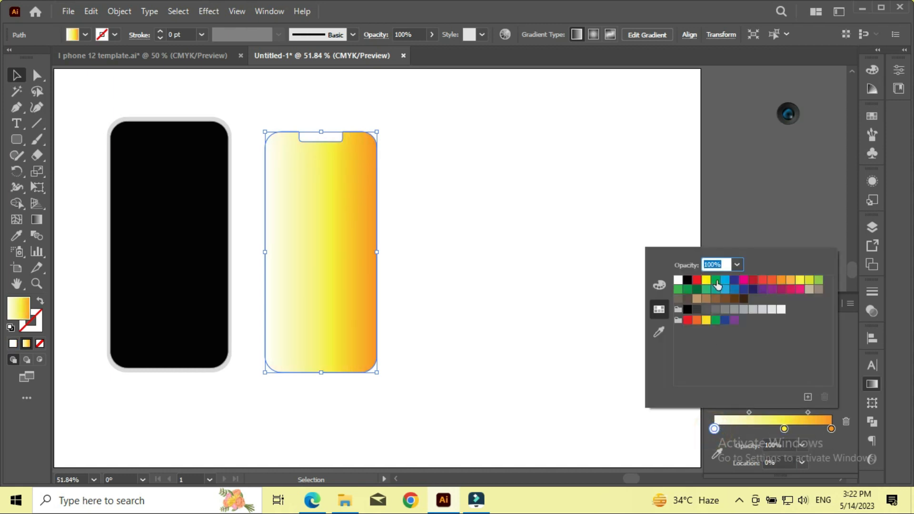
left_click(724, 289)
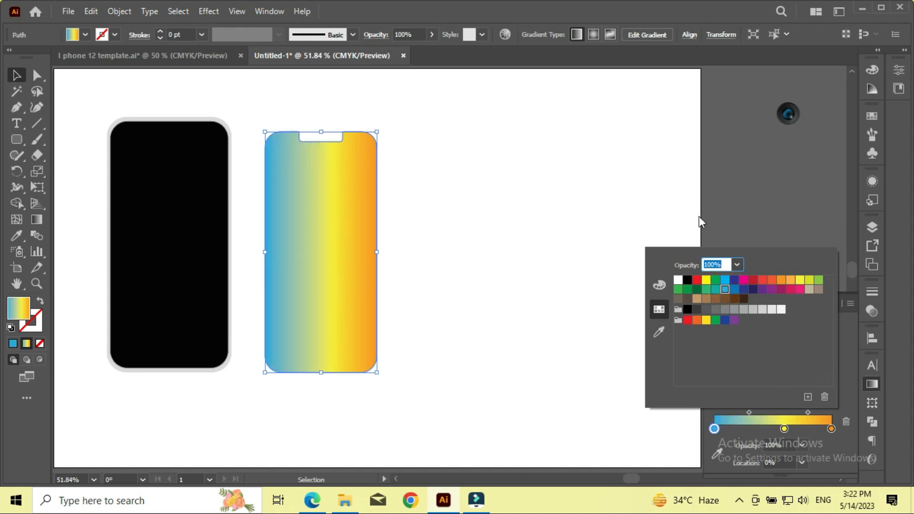
left_click(725, 210)
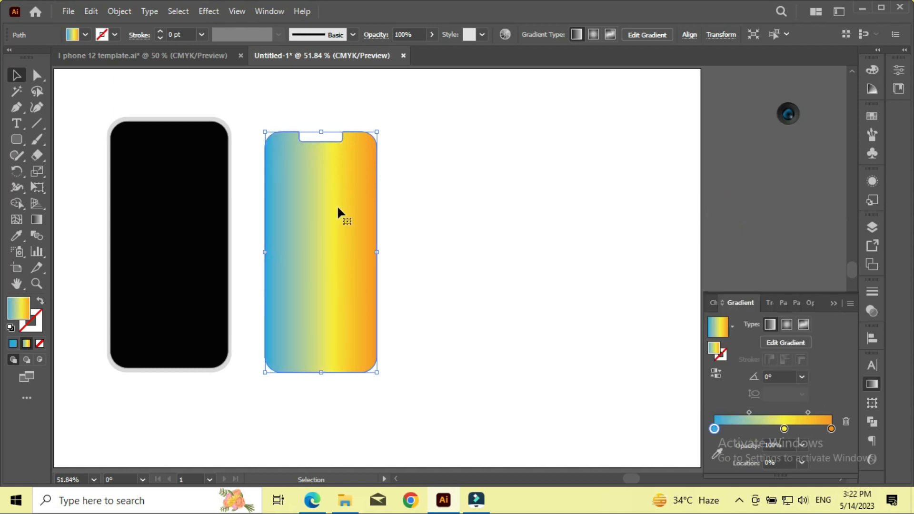
Rotate the screen's gradient to about -102° so it runs downward from blue through yellow to orange
left_click(38, 221)
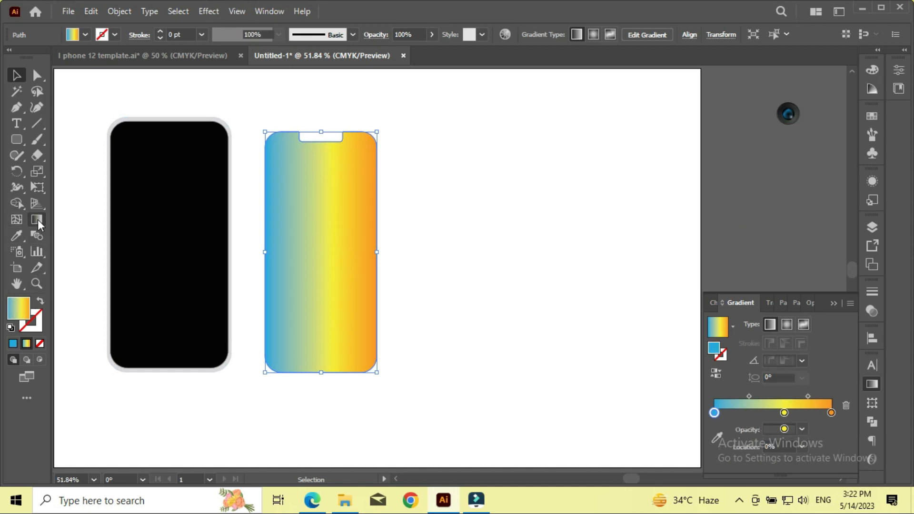
left_click(38, 221)
left_click_drag(265, 253, 275, 207)
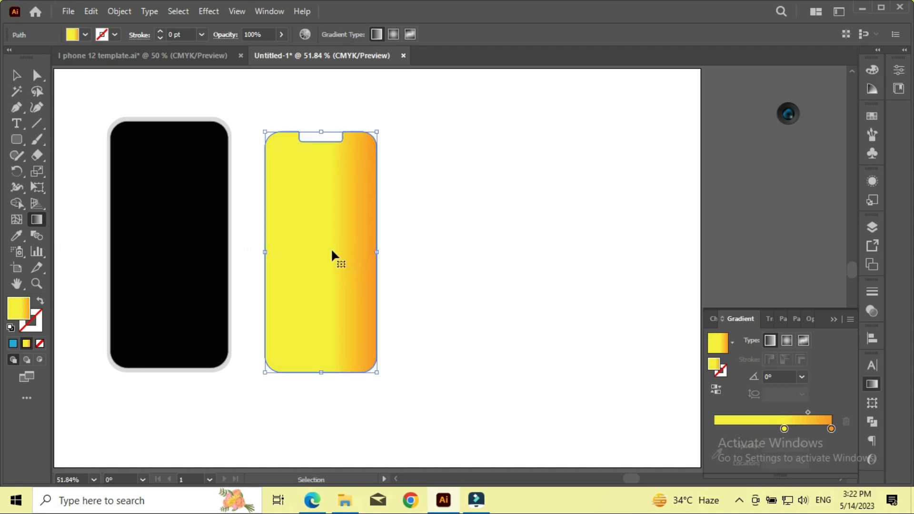
key("ctrl+z")
left_click_drag(391, 254, 357, 432)
key("ctrl+z")
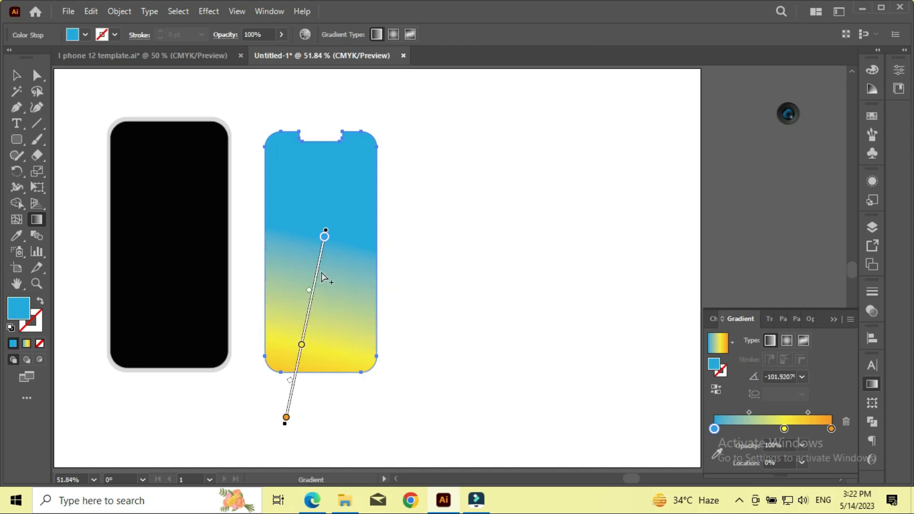
Shift the gradient over the screen so blue starts just below the notch and orange ends near the lower edge
left_click_drag(318, 267, 351, 164)
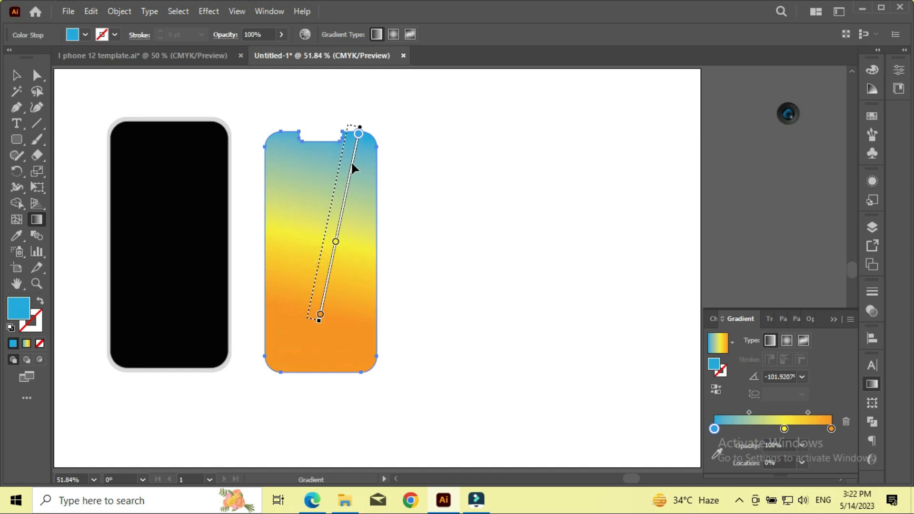
left_click_drag(309, 313, 298, 351)
key("ctrl+z")
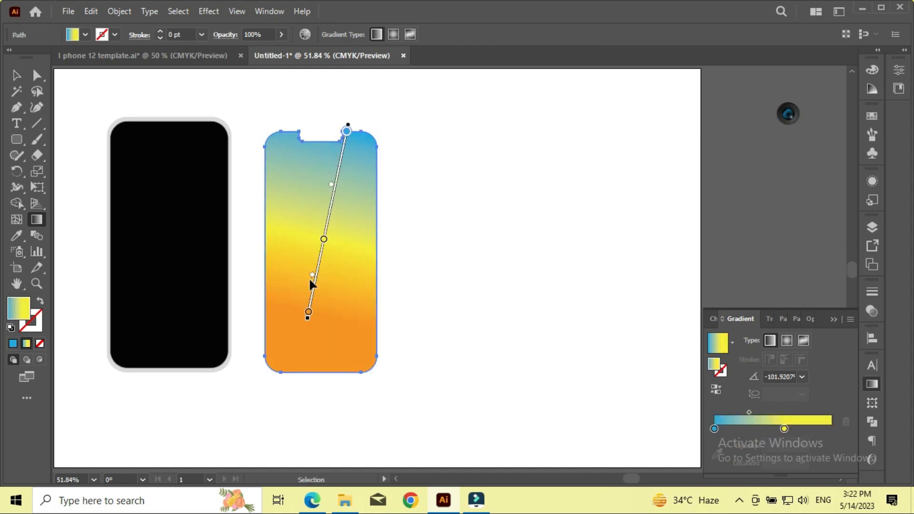
left_click_drag(318, 253, 312, 285)
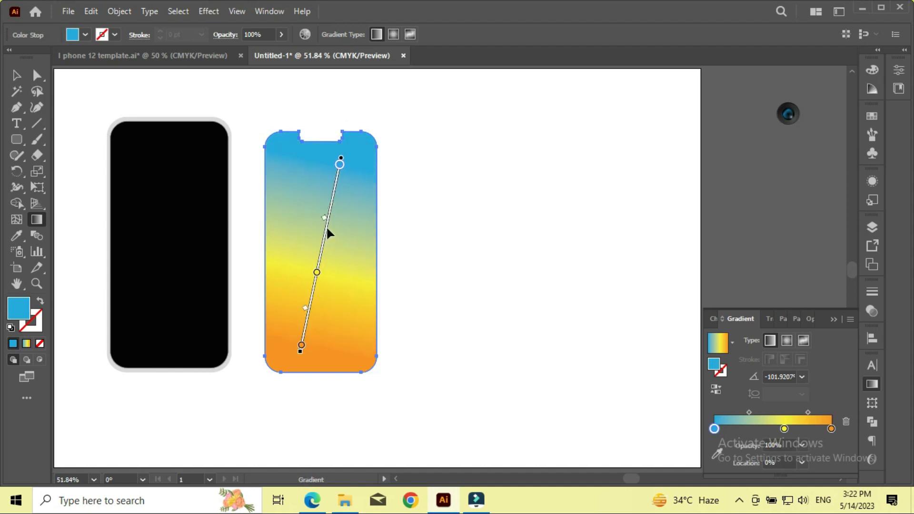
Move the yellow colour stop closer to the blue end and fine-tune the blend midpoints of the gradient
mouse_move(324, 218)
left_mouse_down()
mouse_move(329, 186)
mouse_move(319, 243)
mouse_move(321, 226)
left_mouse_up()
left_click_drag(316, 273, 324, 237)
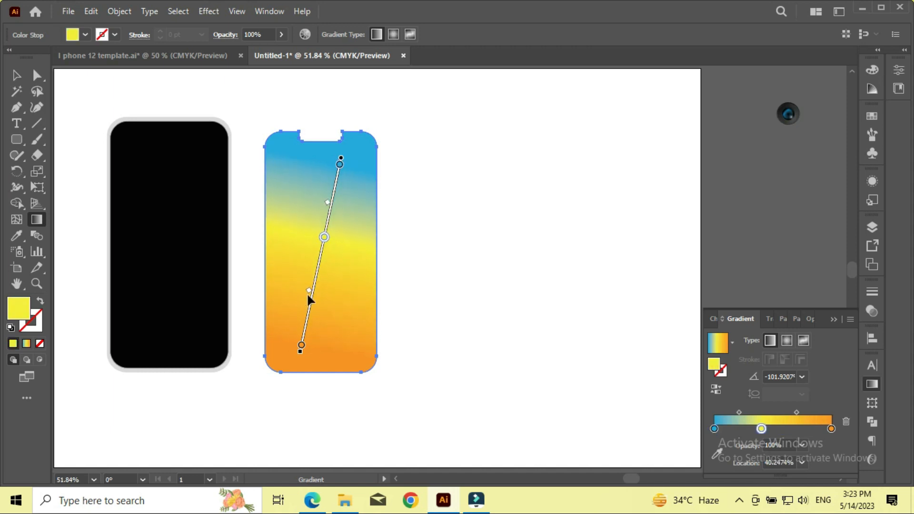
left_click_drag(309, 306, 310, 298)
left_click_drag(324, 240, 321, 250)
left_click_drag(328, 213, 329, 199)
left_click_drag(322, 252, 323, 244)
Move the gradient screen shape onto the black frame of the phone body
key("v")
left_click(441, 185)
left_click_drag(343, 278, 189, 267)
left_click(390, 230)
Select the screen, black frame and light grey body together and align their vertical centres
left_click_drag(284, 114, 190, 224)
left_click(833, 319)
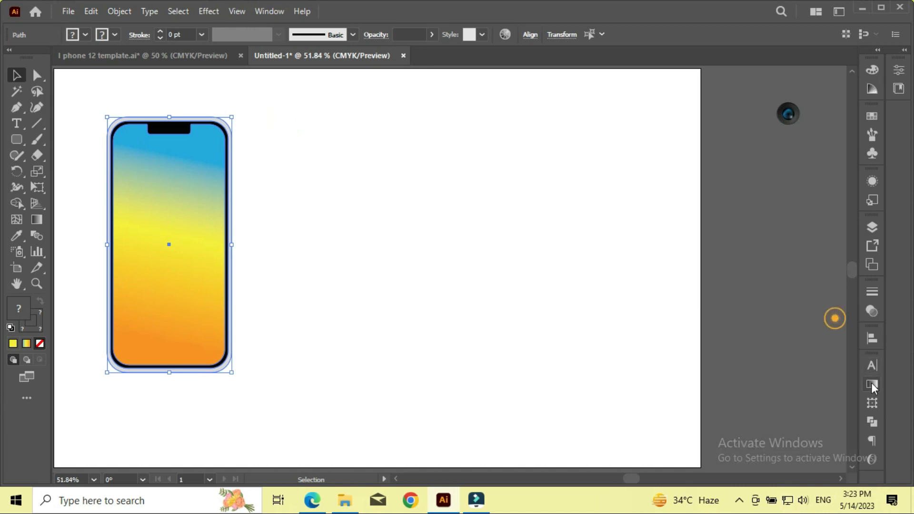
left_click(871, 341)
left_click(819, 369)
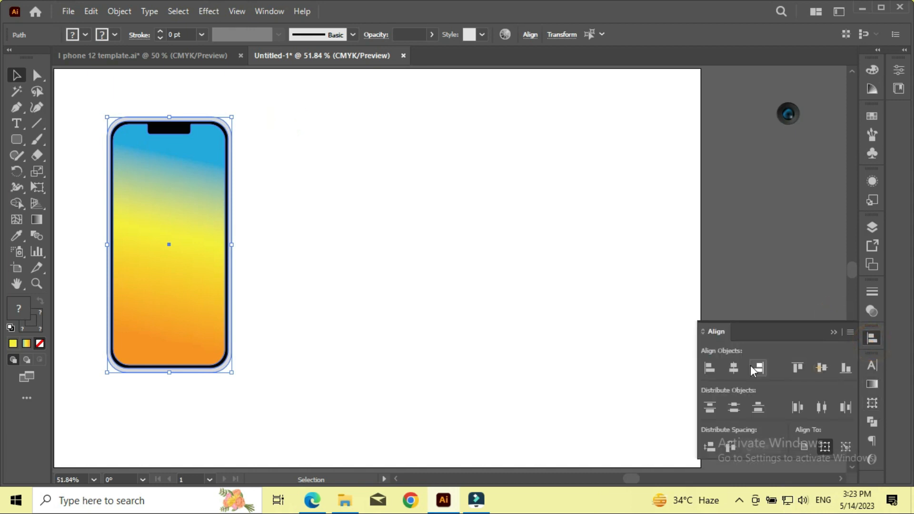
left_click(421, 256)
left_click_drag(253, 92, 176, 243)
left_click(377, 261)
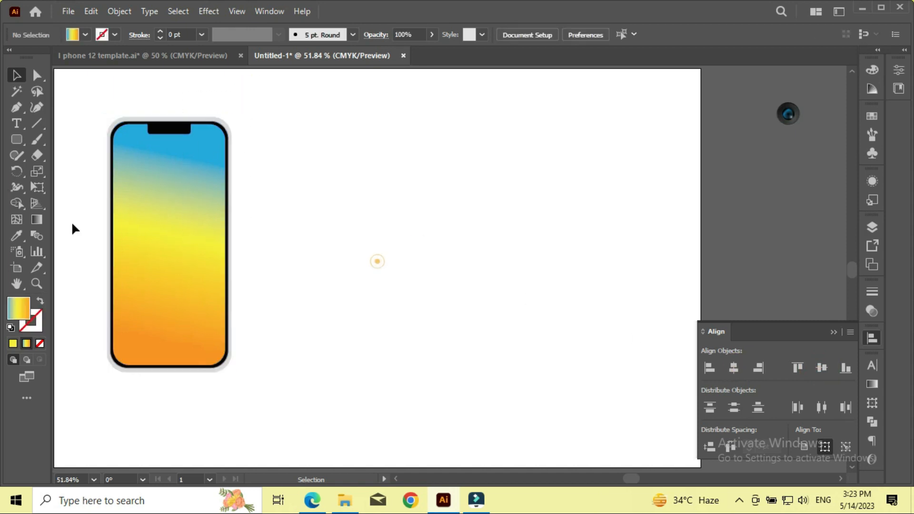
Draw a slim upright rounded rectangle about 9 × 41 pt in the empty space beside the phone
left_click(15, 139)
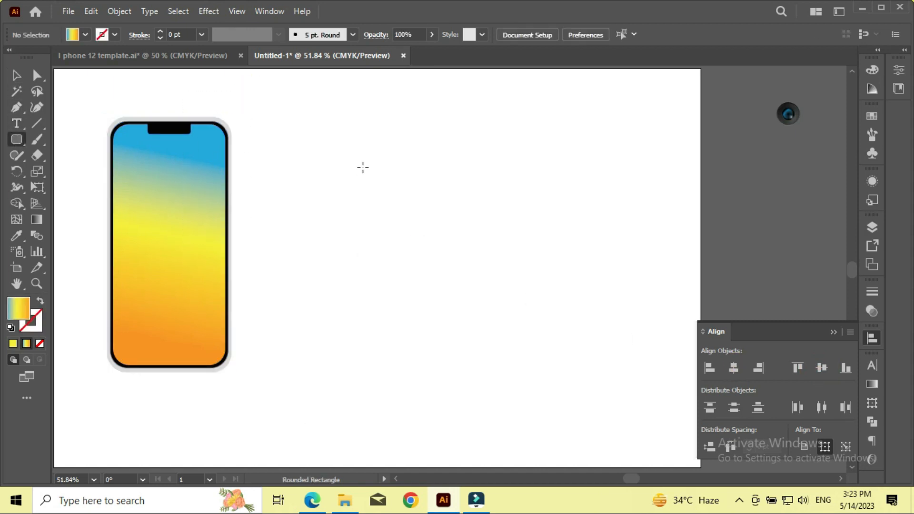
key("ctrl+1")
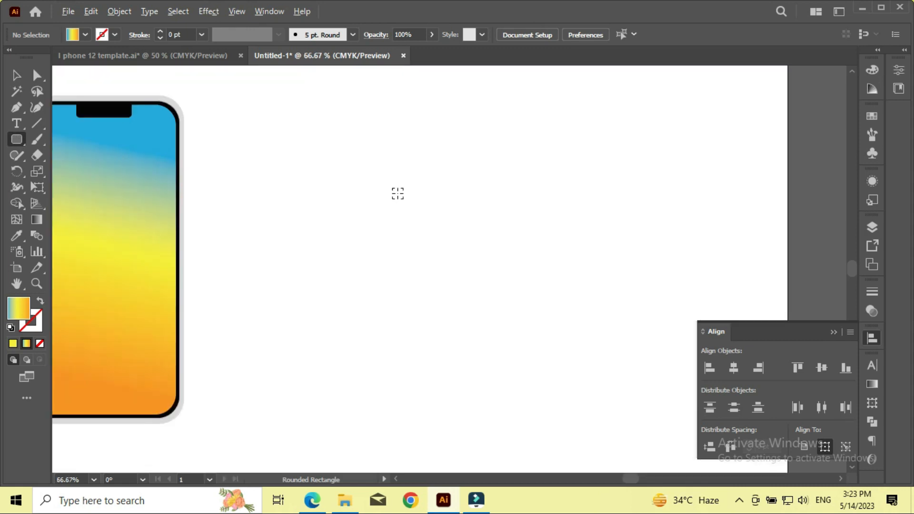
left_click_drag(362, 164, 375, 222)
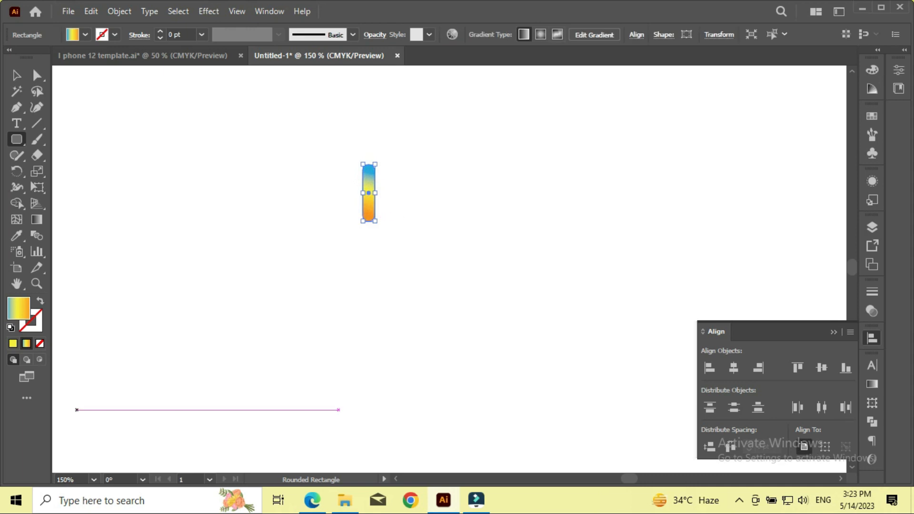
Reset the slim shape to the default fill and stroke, and set its fill to black, hex 000000
left_click(10, 328)
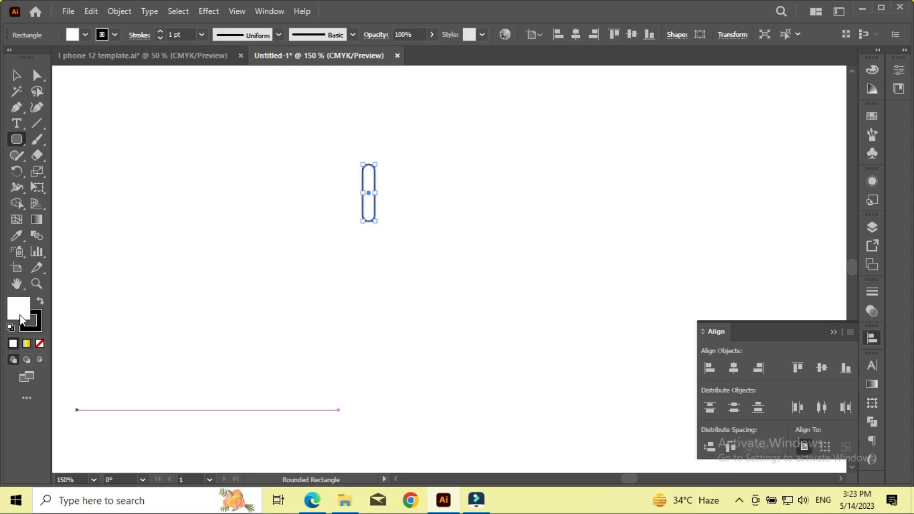
double_click(19, 314)
left_click(49, 285)
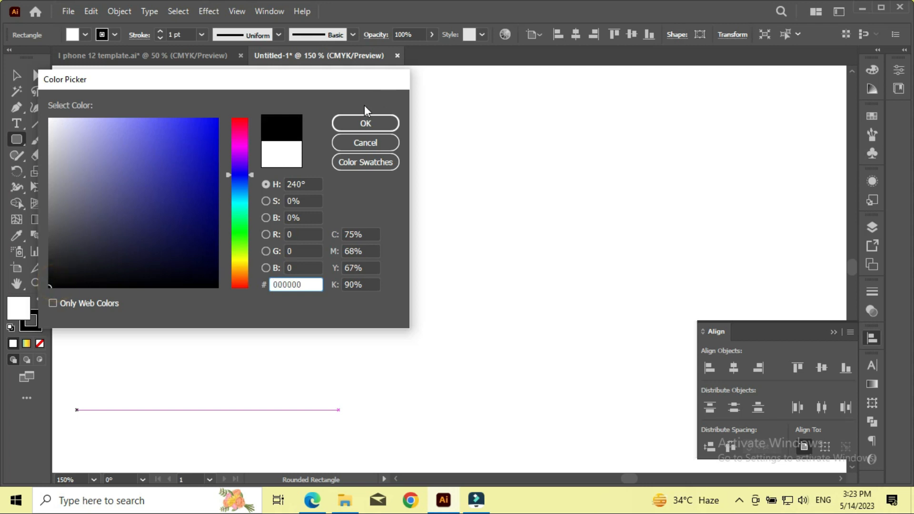
left_click(362, 122)
left_click(455, 155)
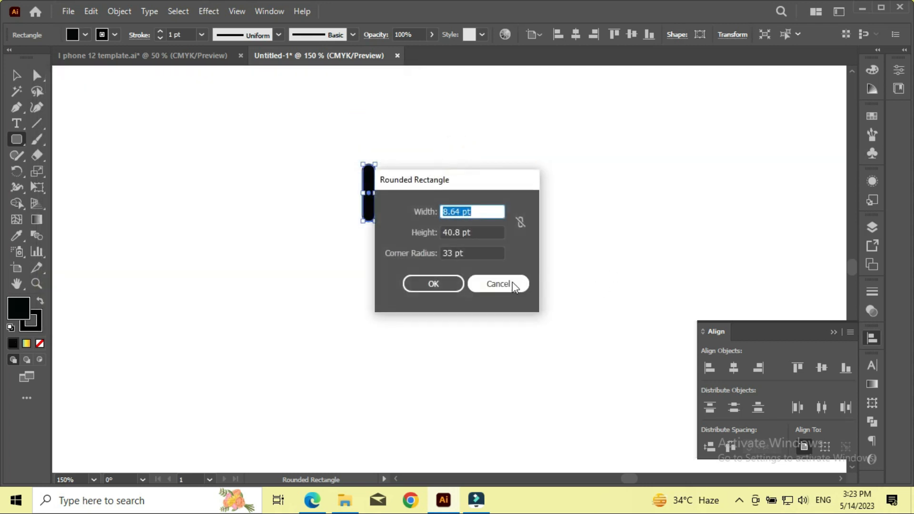
left_click(500, 283)
left_click(500, 283)
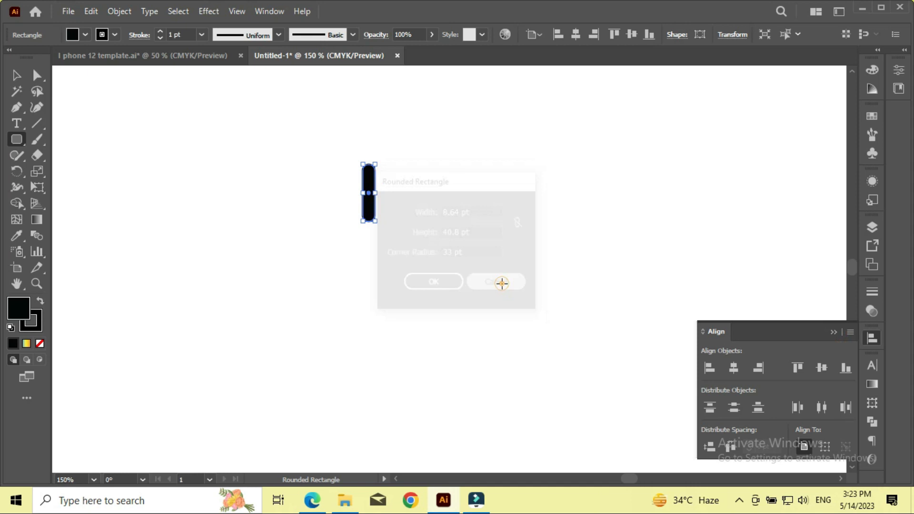
Shorten the slim black rounded bar to about two thirds of its length, keeping both ends rounded
left_click(834, 331)
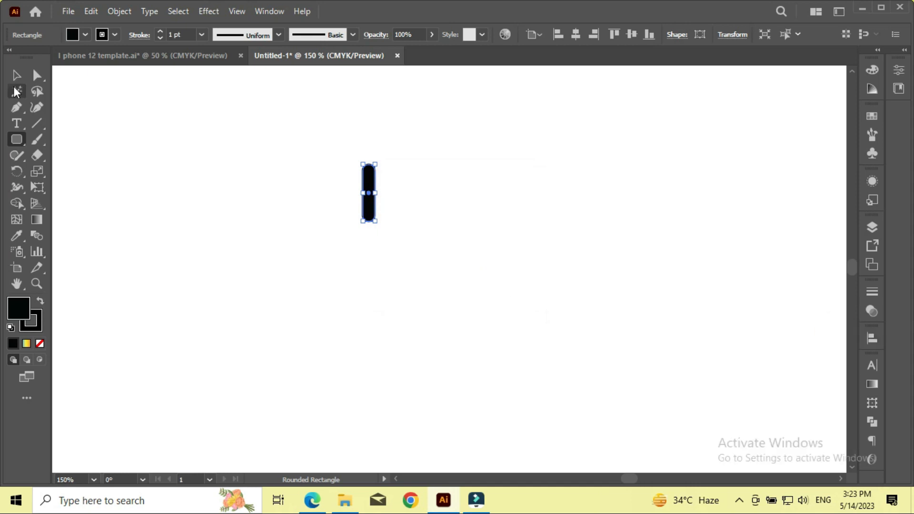
left_click(16, 75)
left_click(444, 183)
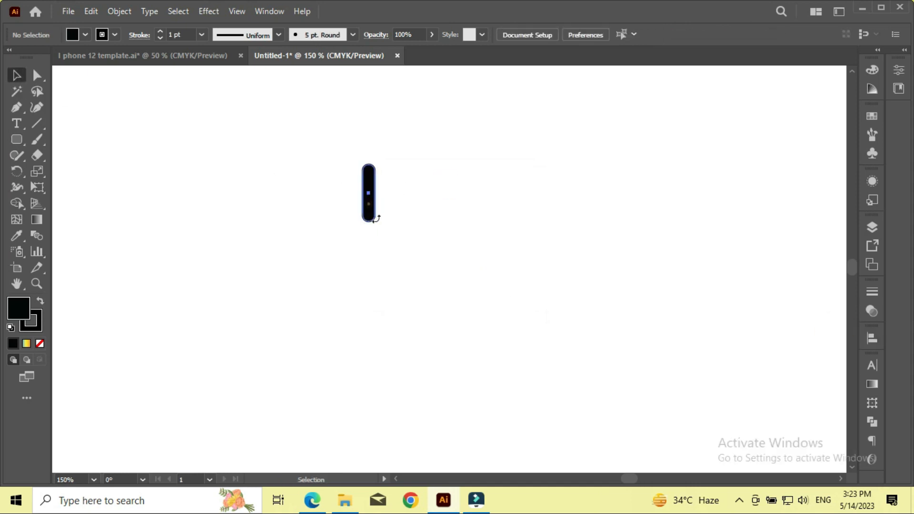
left_click(370, 205)
mouse_move(373, 221)
left_mouse_down()
mouse_move(369, 183)
mouse_move(369, 237)
left_mouse_up()
left_click(395, 212)
left_click(369, 186)
left_click(390, 202)
left_click(402, 214)
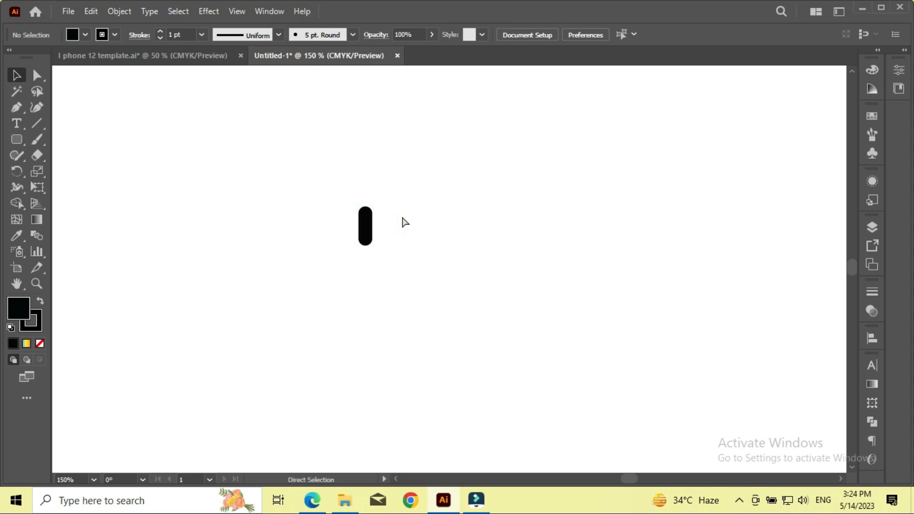
Undo the last change, and place two copies of the short bar, one directly below it and one off to its right
key("ctrl+z")
left_click(398, 216)
left_click_drag(370, 200, 489, 217)
left_click(398, 231)
left_click(457, 258)
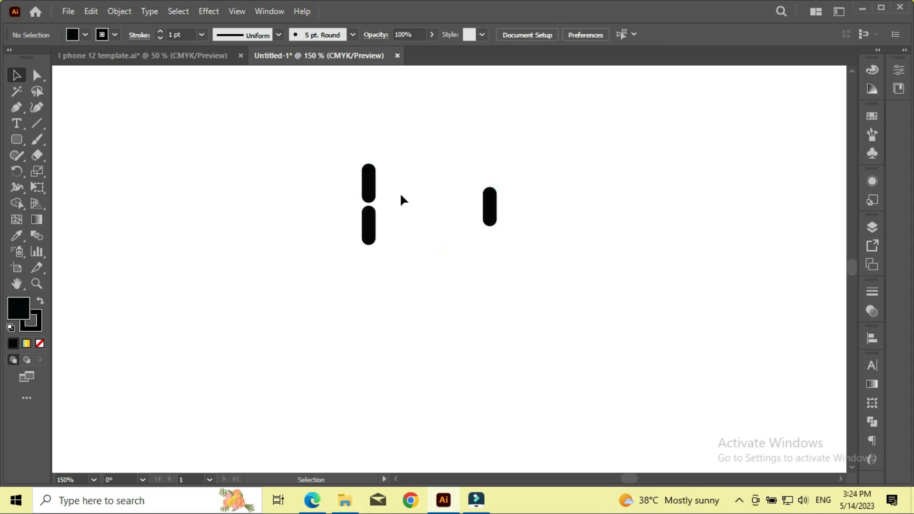
Nudge the lower of the two stacked bars down slightly to widen the gap between them
scroll(398, 195, "down", 3)
left_click(365, 230)
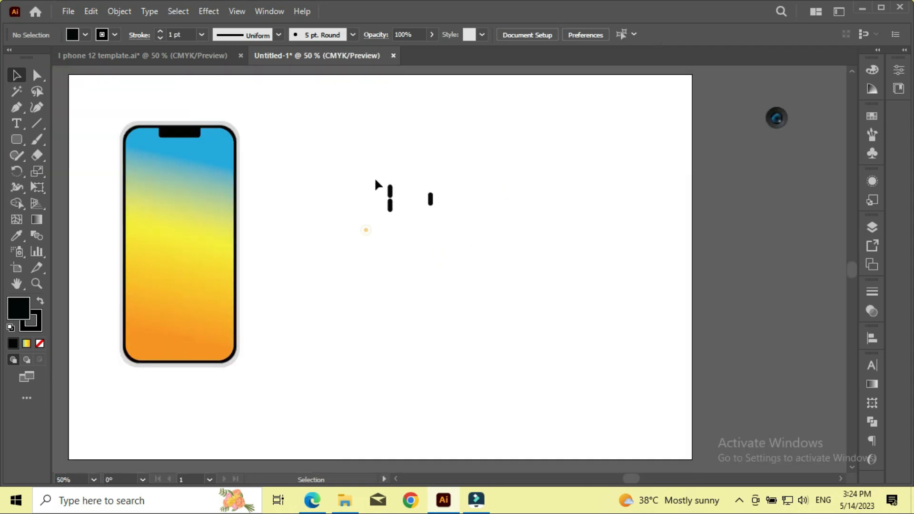
left_click(391, 207)
key("Down")
key("Down")
key("Down")
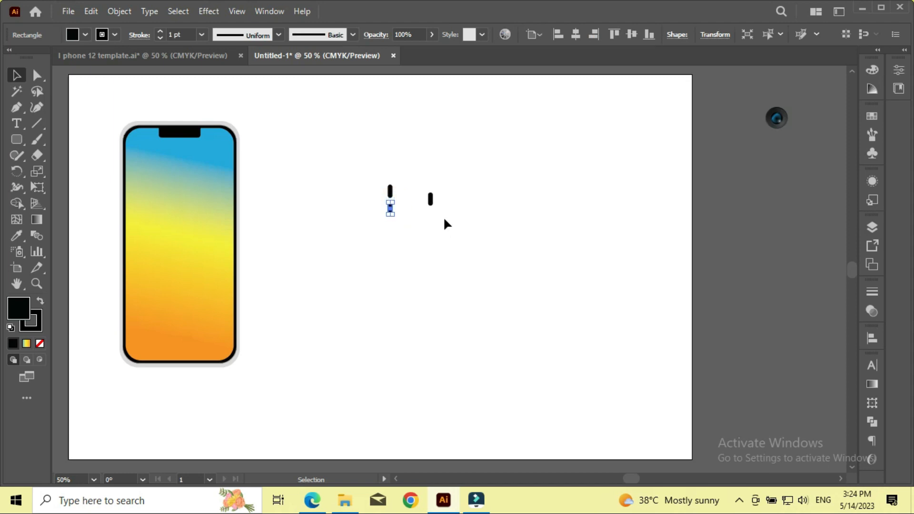
Group the two stacked black bars and move them to the upper part of the phone's left edge
left_click(442, 227)
left_click_drag(381, 182, 123, 201)
left_click(409, 233)
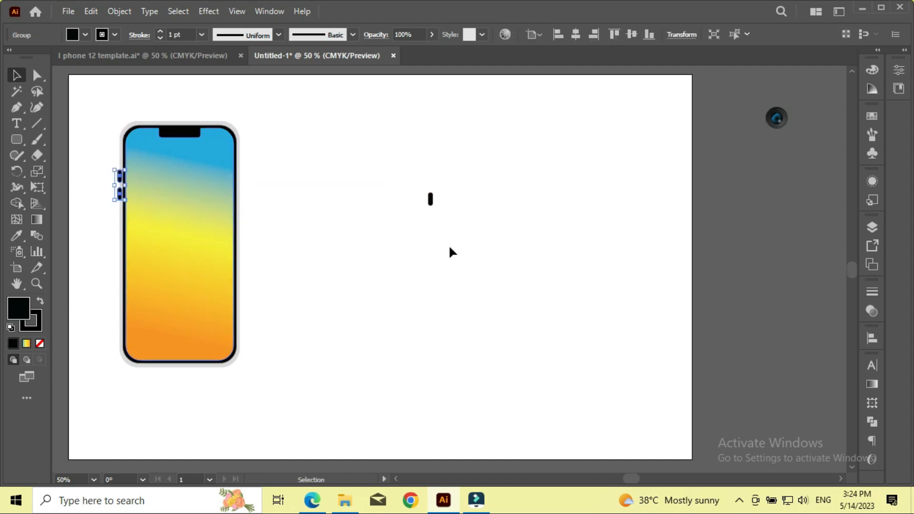
Nudge the pair of side buttons right so they sit on the phone's light grey border
left_click(374, 242)
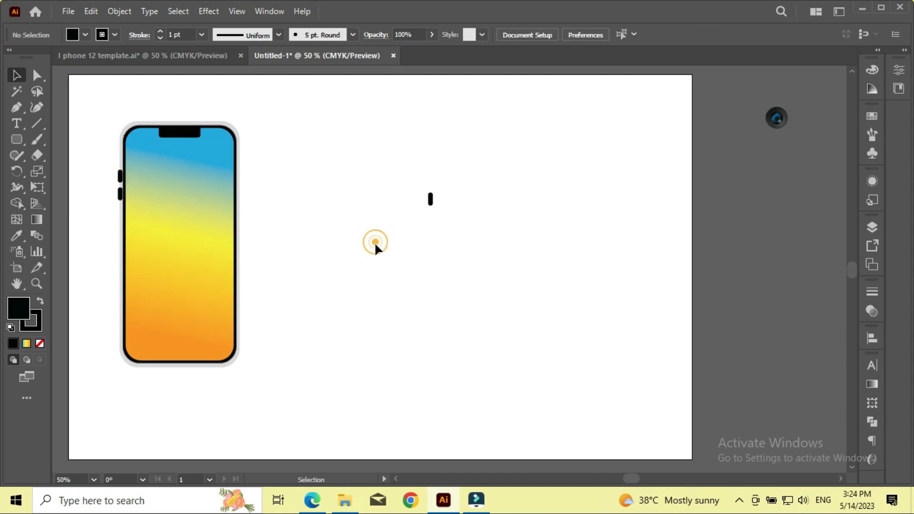
left_click(119, 198)
key("Right")
key("Right")
key("Right")
key("Right")
key("Right")
key("Right")
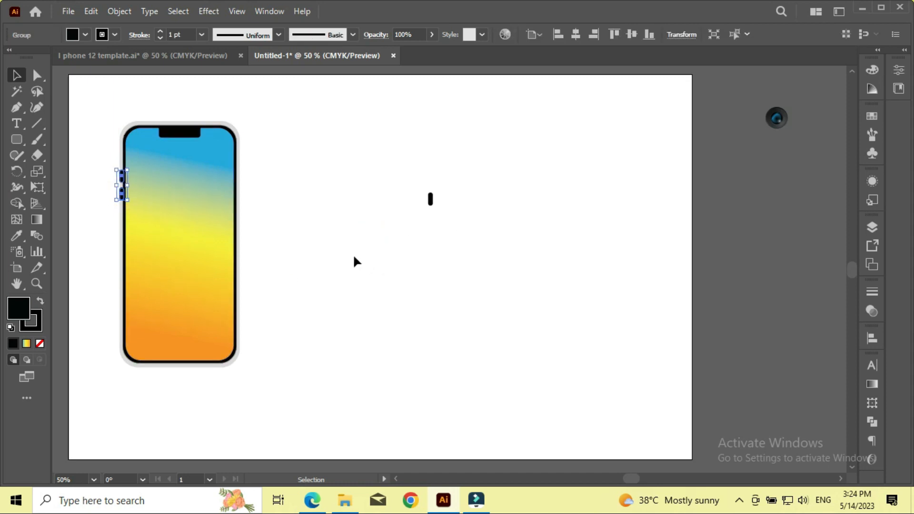
Move the remaining black bar onto the phone's right edge, level with the lower button on the left side
left_click(354, 259)
left_click(354, 257)
left_click_drag(427, 200, 237, 193)
left_click(295, 220)
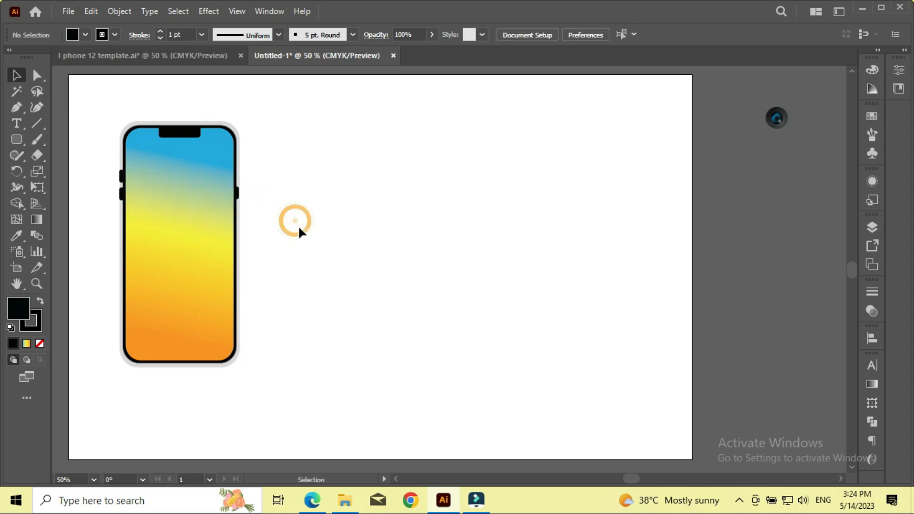
left_click_drag(95, 101, 247, 271)
left_click(367, 261)
Move the camera lens from outside the artboard to beside the phone and scale it down to about 27 pt wide
left_click_drag(755, 96, 358, 174)
left_click(386, 214)
left_click_drag(332, 145, 318, 162)
left_click(384, 202)
Bring the camera lens to the front and move it onto the upper-left corner of the phone's screen
right_click(318, 162)
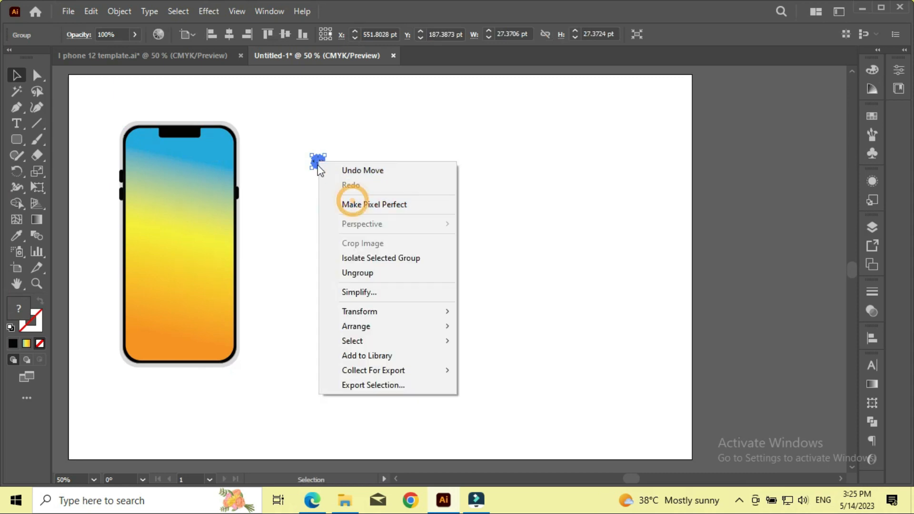
mouse_move(388, 328)
left_click(526, 328)
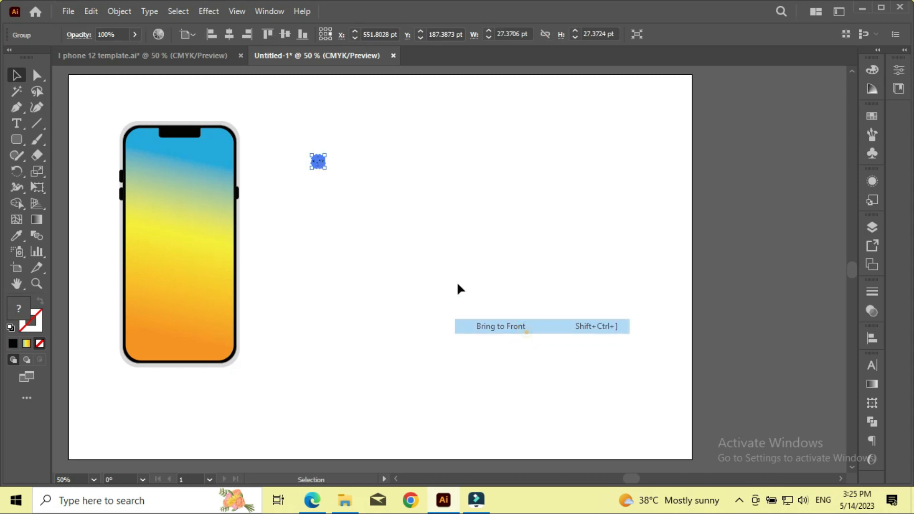
left_click(416, 204)
mouse_move(318, 164)
left_mouse_down()
mouse_move(134, 145)
mouse_move(307, 145)
mouse_move(315, 157)
left_mouse_up()
left_click(327, 167)
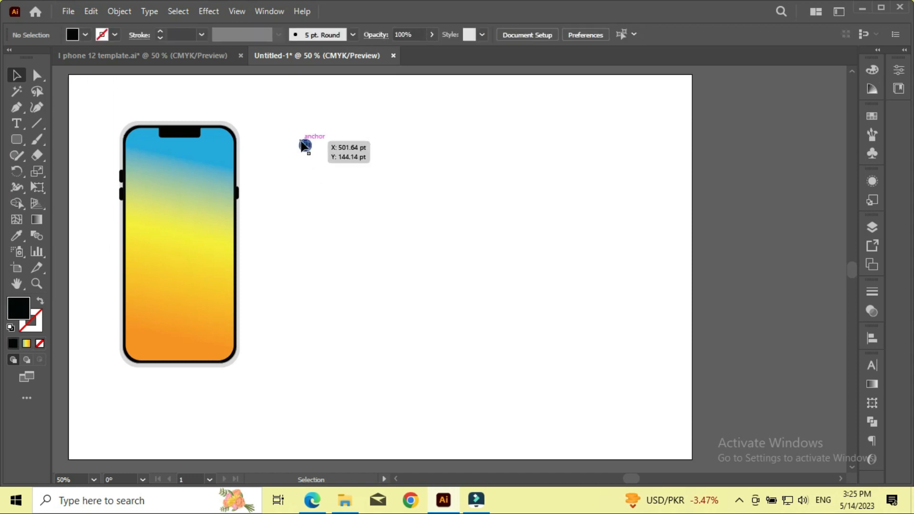
left_click_drag(308, 152, 146, 143)
left_click(402, 208)
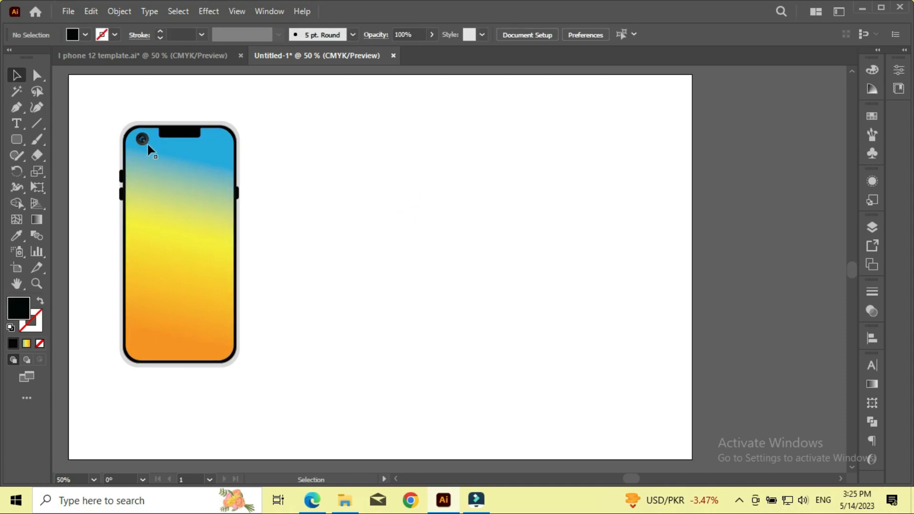
Try to shrink the camera lens further on the phone's screen, and undo that change
left_click(146, 142)
left_click_drag(149, 147, 151, 148)
left_click(405, 206)
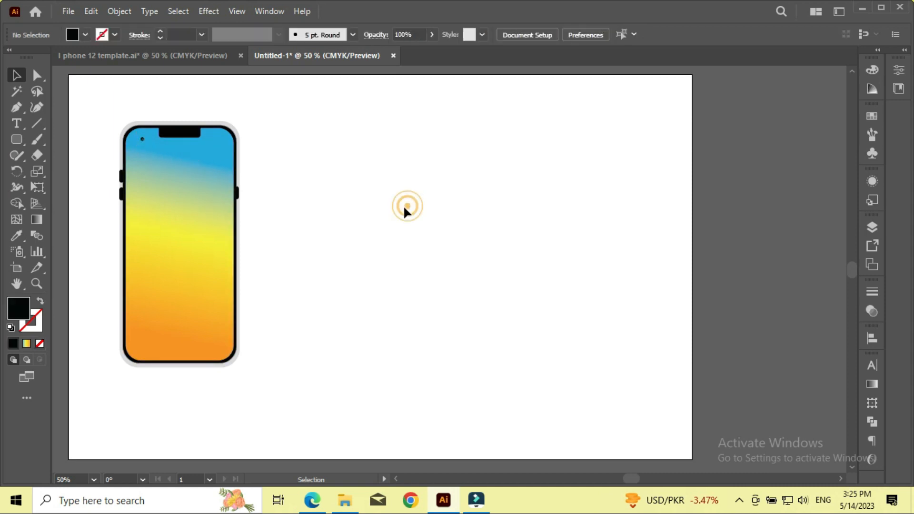
key("ctrl+z")
Select the whole phone with its side buttons and camera lens and group the parts together
left_click(393, 234)
left_click(316, 168)
left_click_drag(246, 113, 118, 362)
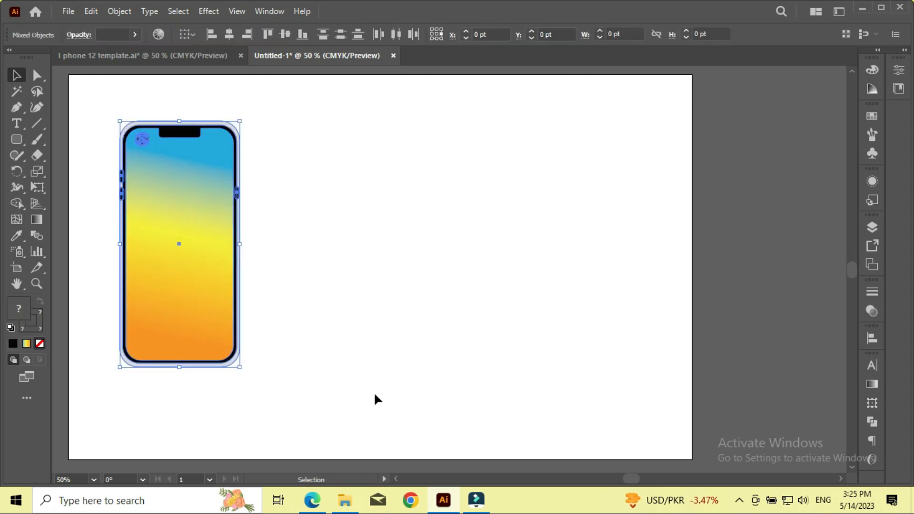
left_click(395, 270)
Move the grouped phone slightly to the right and place a copy of it alongside at the same height
left_click_drag(159, 235, 208, 235)
scroll(421, 244, "up", 1)
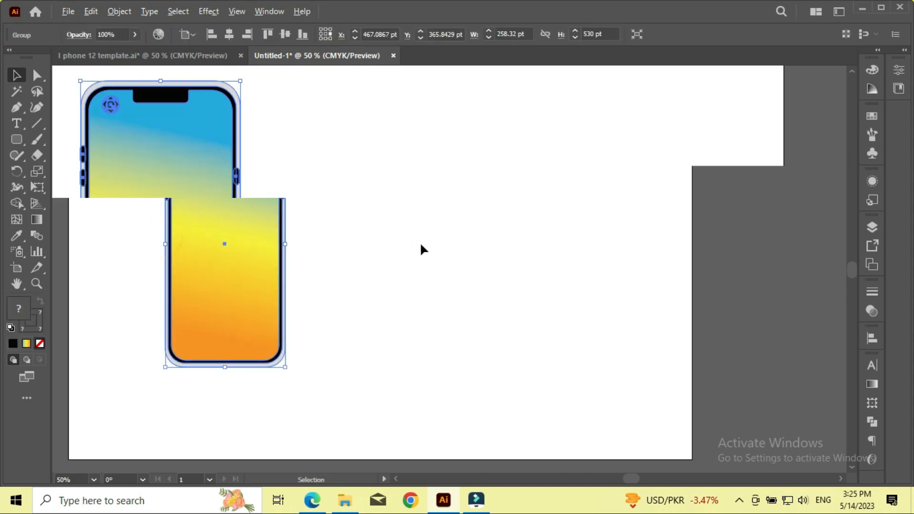
left_click(397, 243)
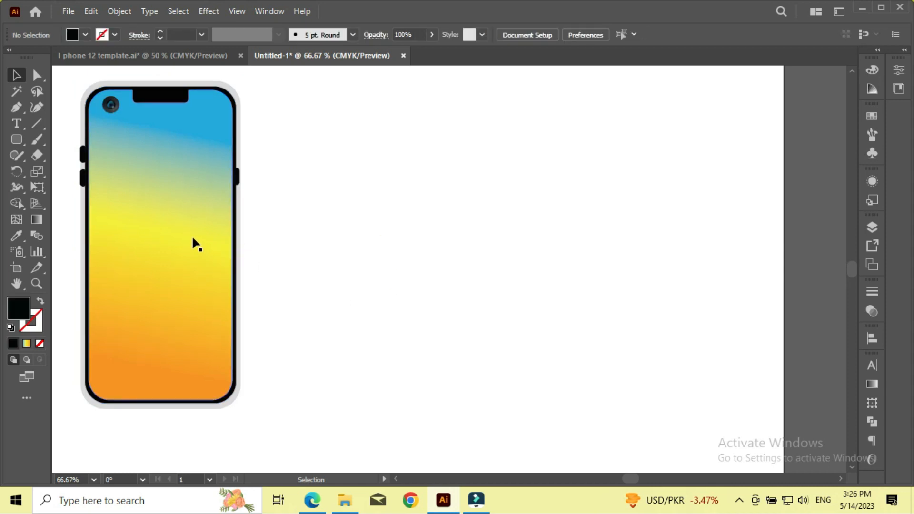
left_click_drag(180, 234, 367, 234)
left_click(542, 254)
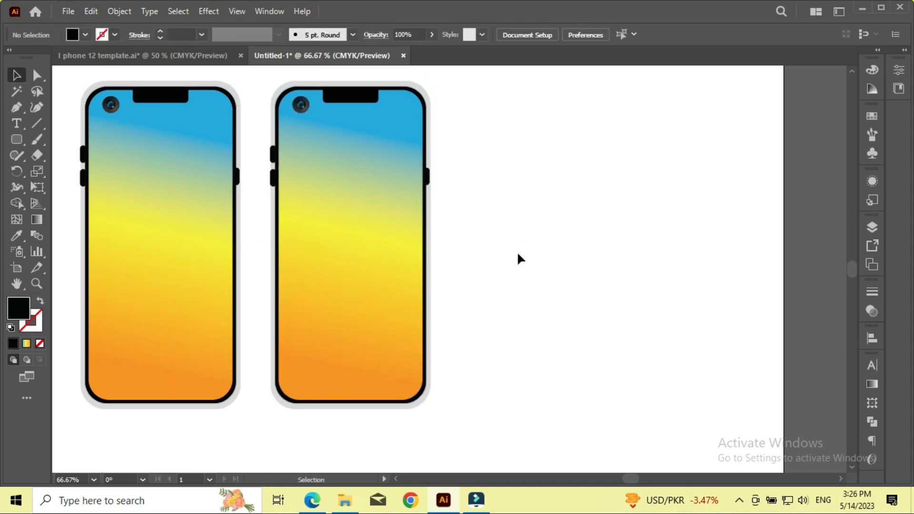
Ungroup the copied phone and move its gradient screen shape off the body into the empty space to its right
left_click(374, 241)
right_click(374, 237)
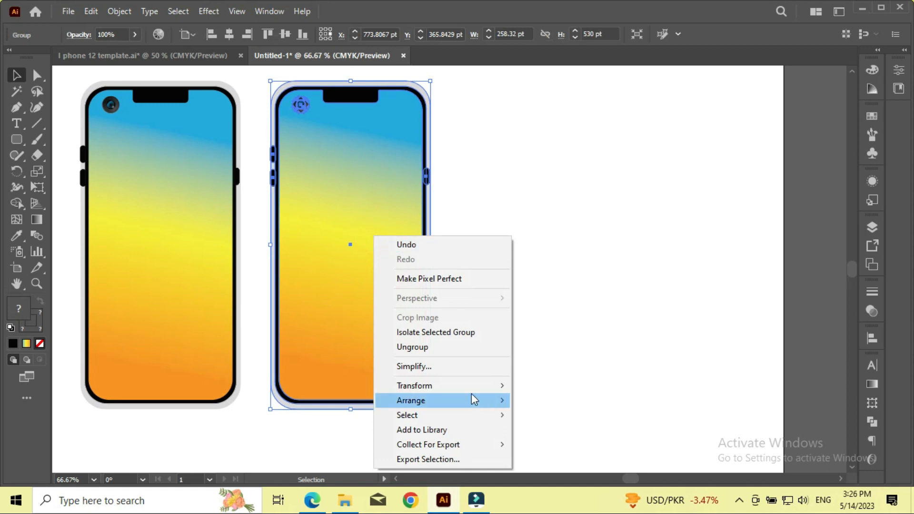
left_click(448, 347)
left_click(461, 300)
left_click_drag(358, 283, 552, 273)
left_click(685, 254)
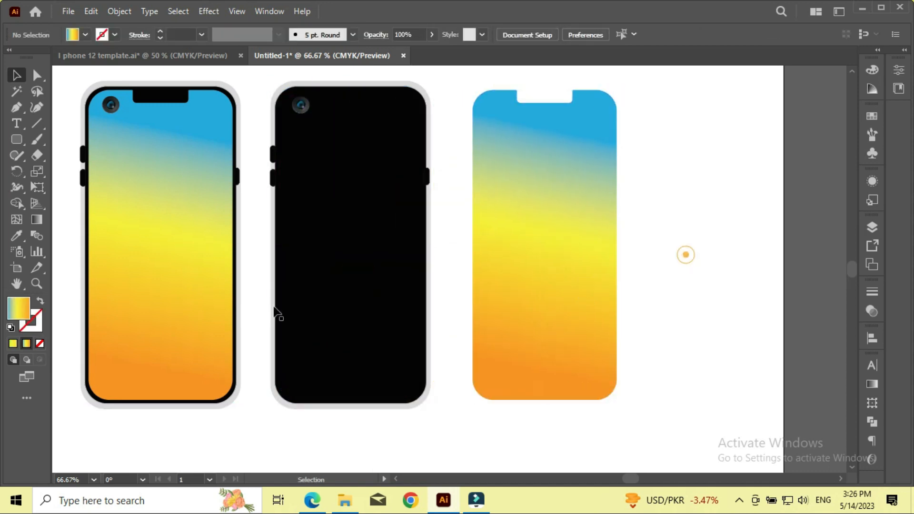